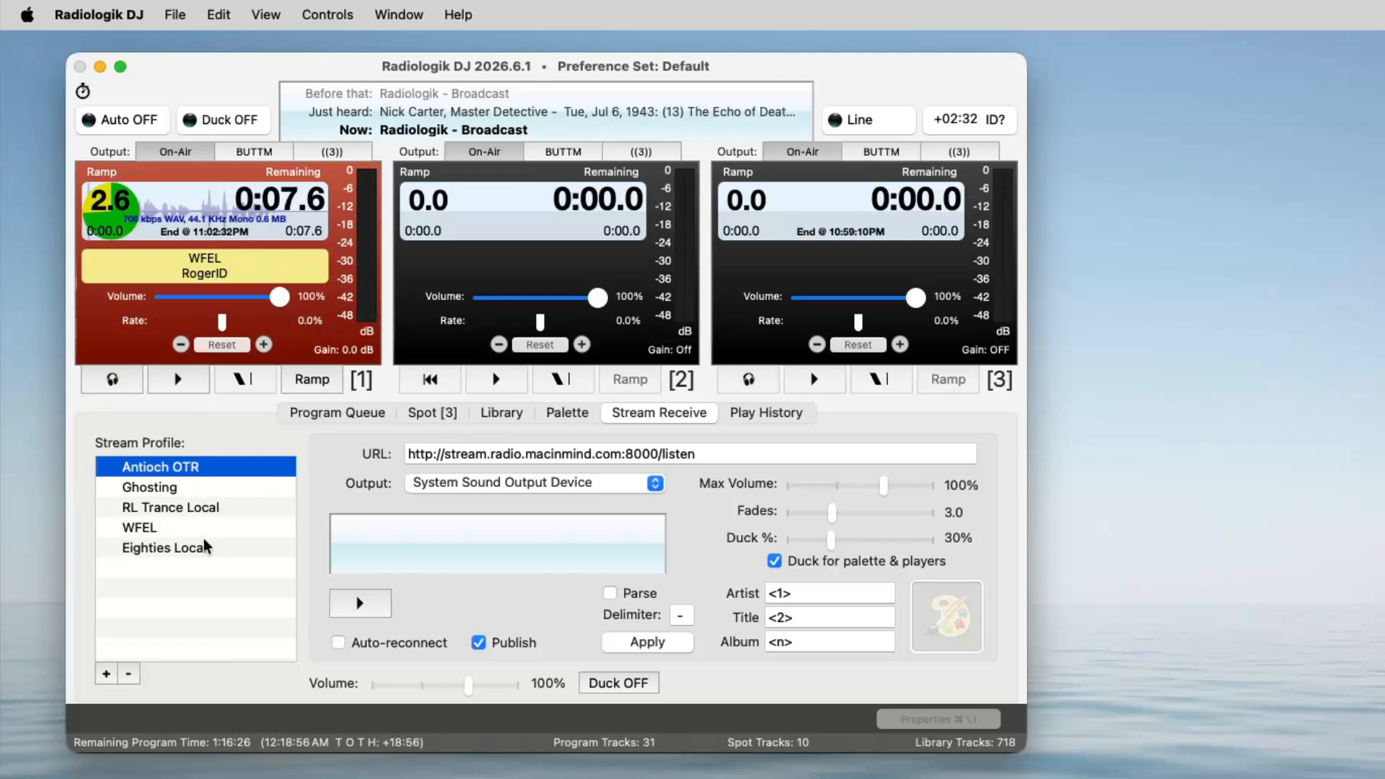
Examine the Antioch OTR stream profile's URL, output device choices and maximum volume setting.
{"action": "left_click", "coordinate": [199, 526]}
{"action": "left_click", "coordinate": [198, 465]}
{"action": "left_click_drag", "start_coordinate": [696, 453], "coordinate": [385, 435]}
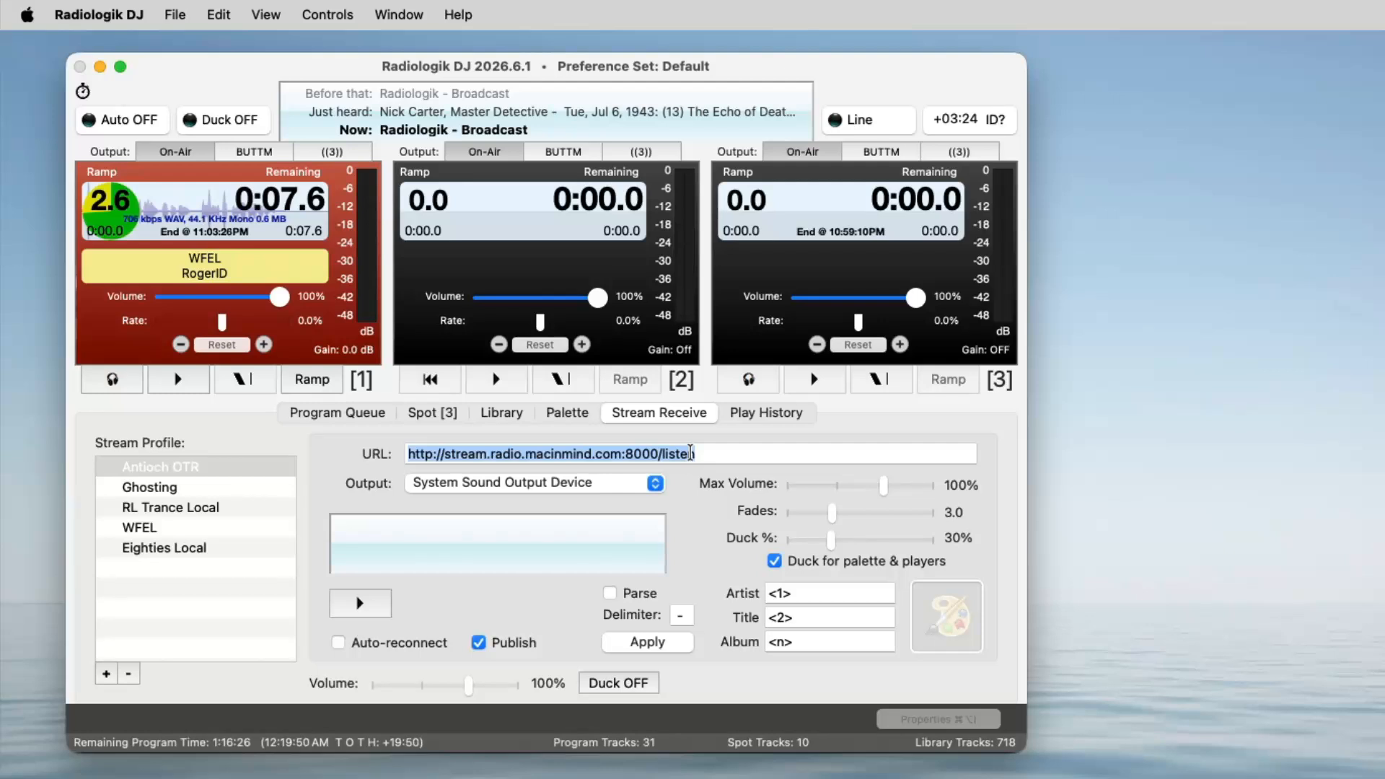
{"action": "left_click", "coordinate": [732, 455]}
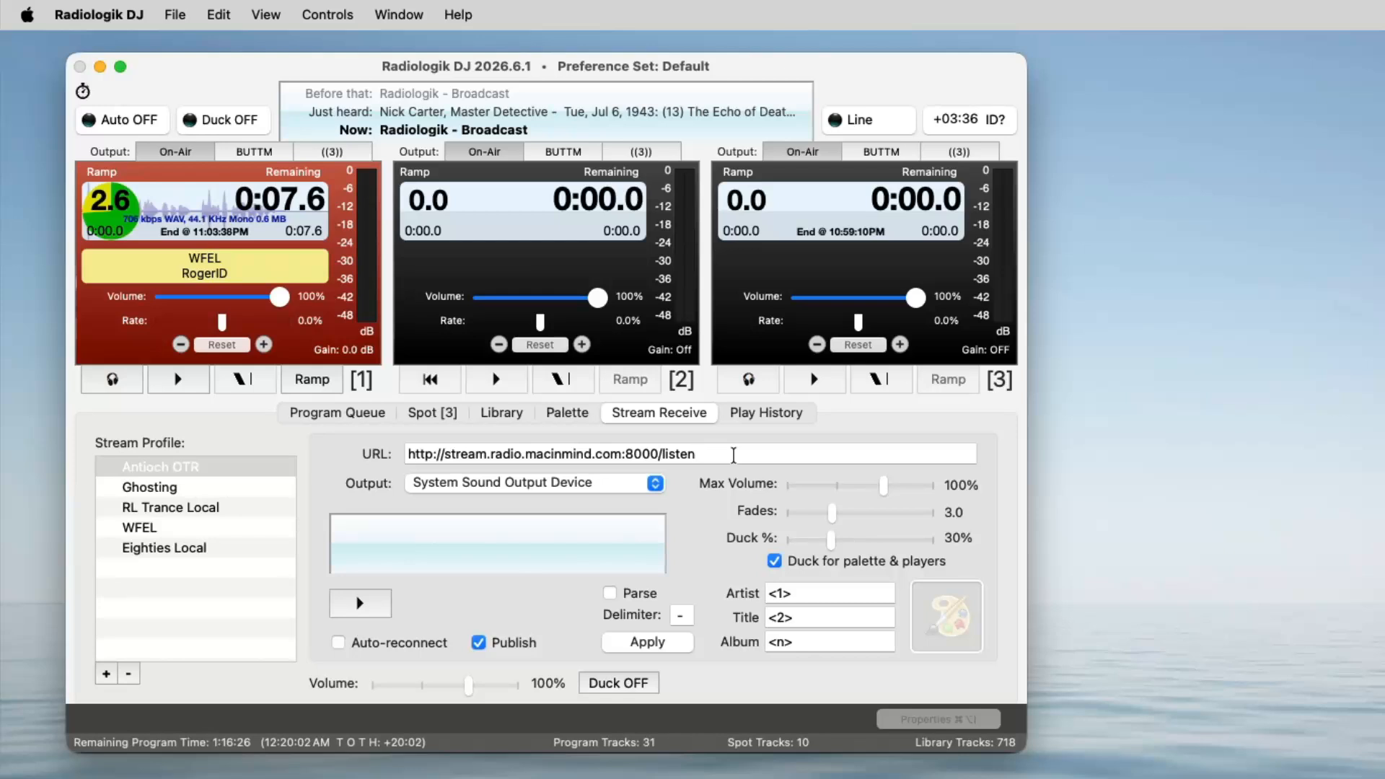
{"action": "left_click_drag", "start_coordinate": [733, 455], "coordinate": [363, 455]}
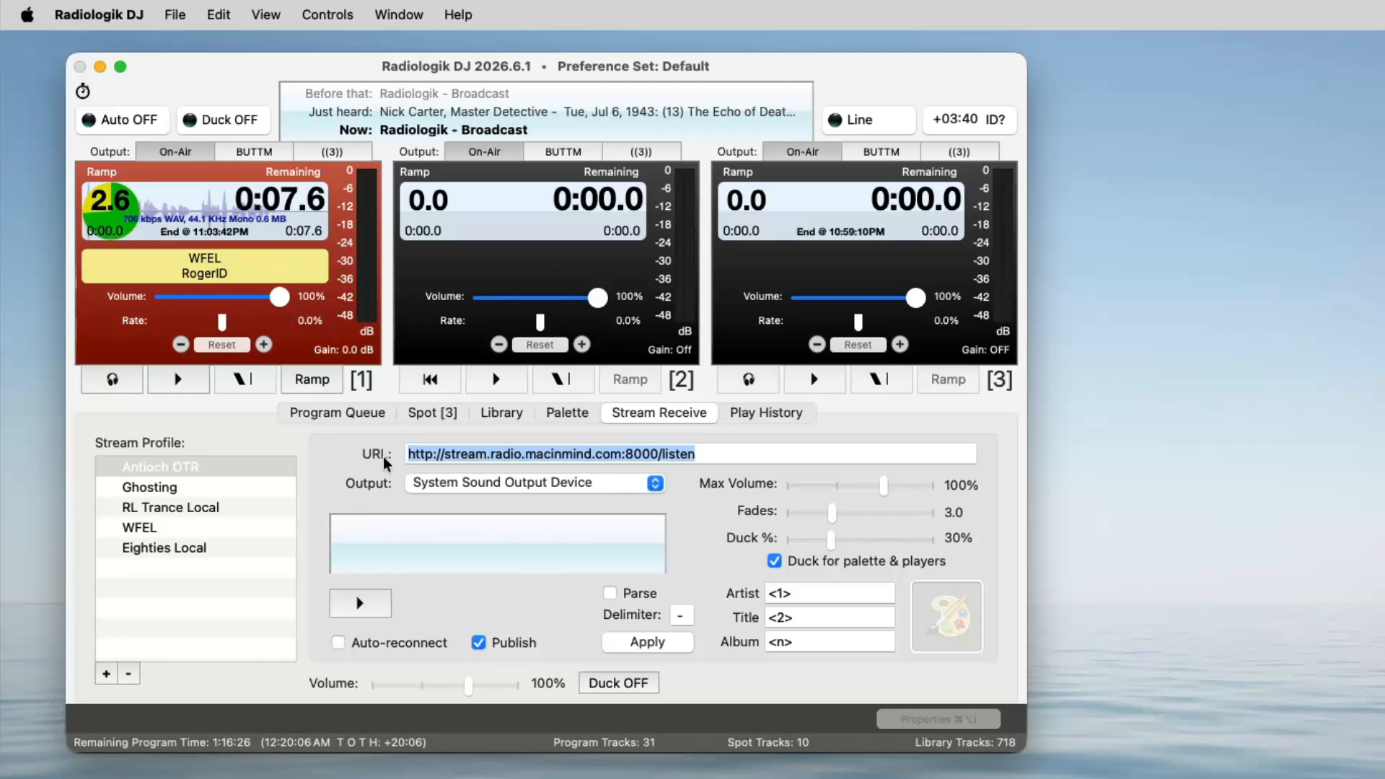
{"action": "left_click", "coordinate": [654, 483]}
{"action": "left_click", "coordinate": [671, 478]}
{"action": "mouse_move", "coordinate": [884, 482]}
{"action": "left_mouse_down"}
{"action": "mouse_move", "coordinate": [907, 487]}
{"action": "mouse_move", "coordinate": [887, 487]}
{"action": "left_mouse_up"}
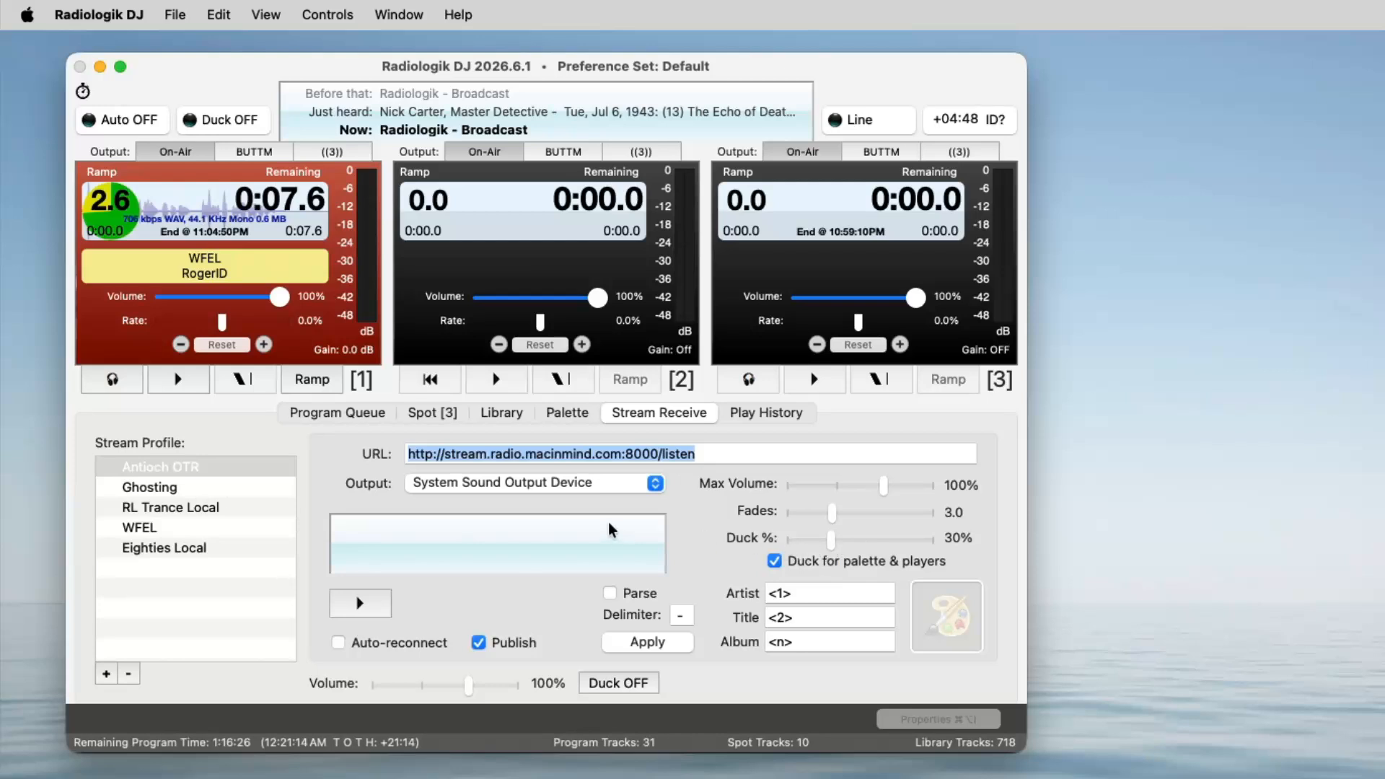
Enable metadata parsing for the Antioch OTR stream profile and start playing the stream.
{"action": "left_click", "coordinate": [638, 591]}
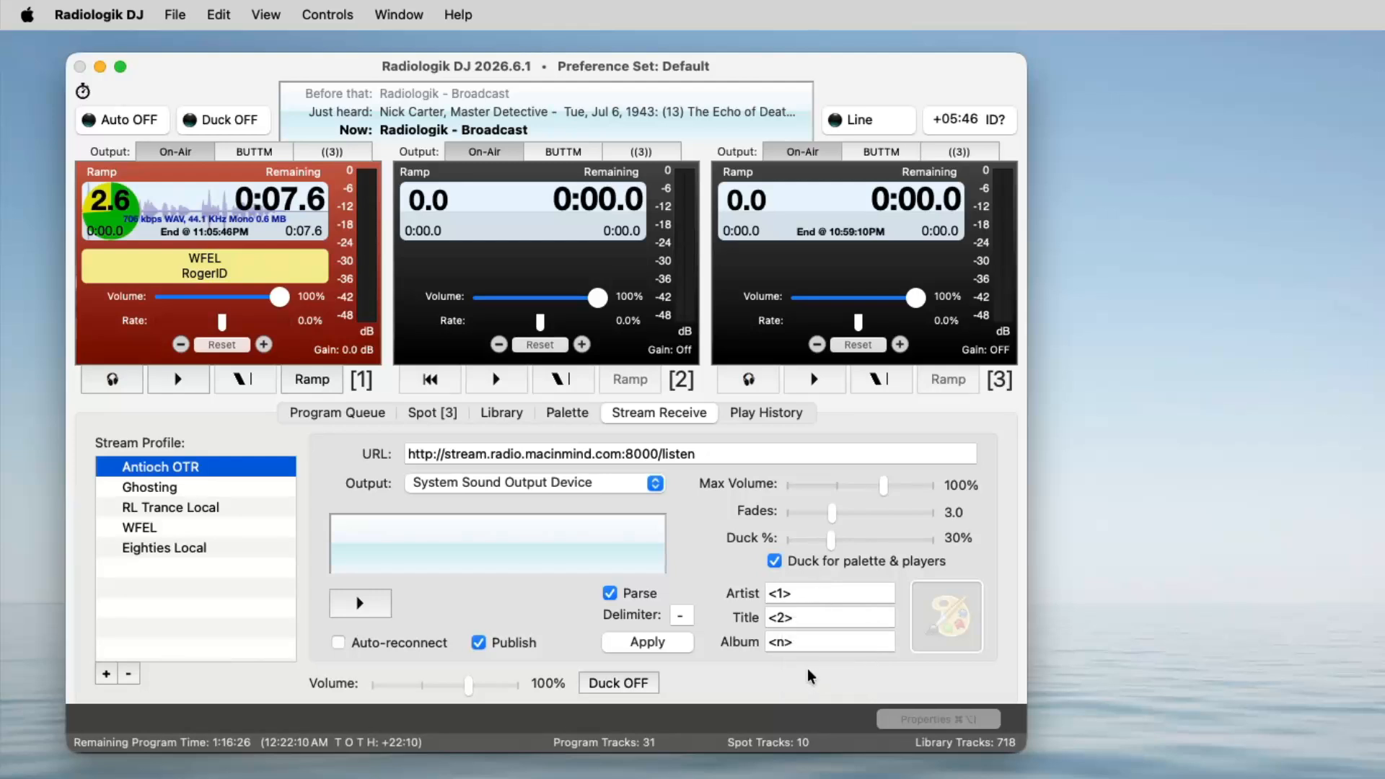
{"action": "mouse_move", "coordinate": [809, 644]}
{"action": "left_click", "coordinate": [378, 602]}
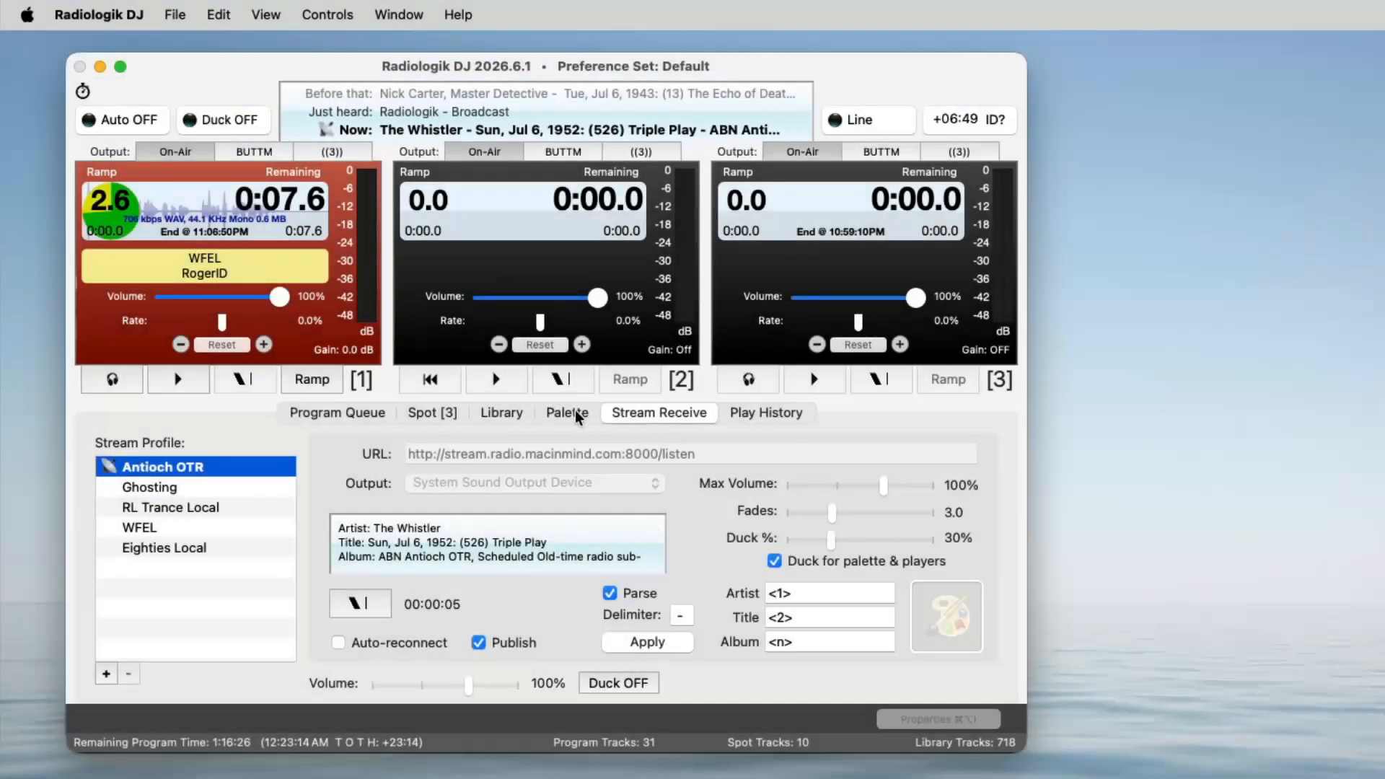
Detach the palette into its own window and play the Glide clip from Set 3 over the running stream.
{"action": "left_click", "coordinate": [581, 413]}
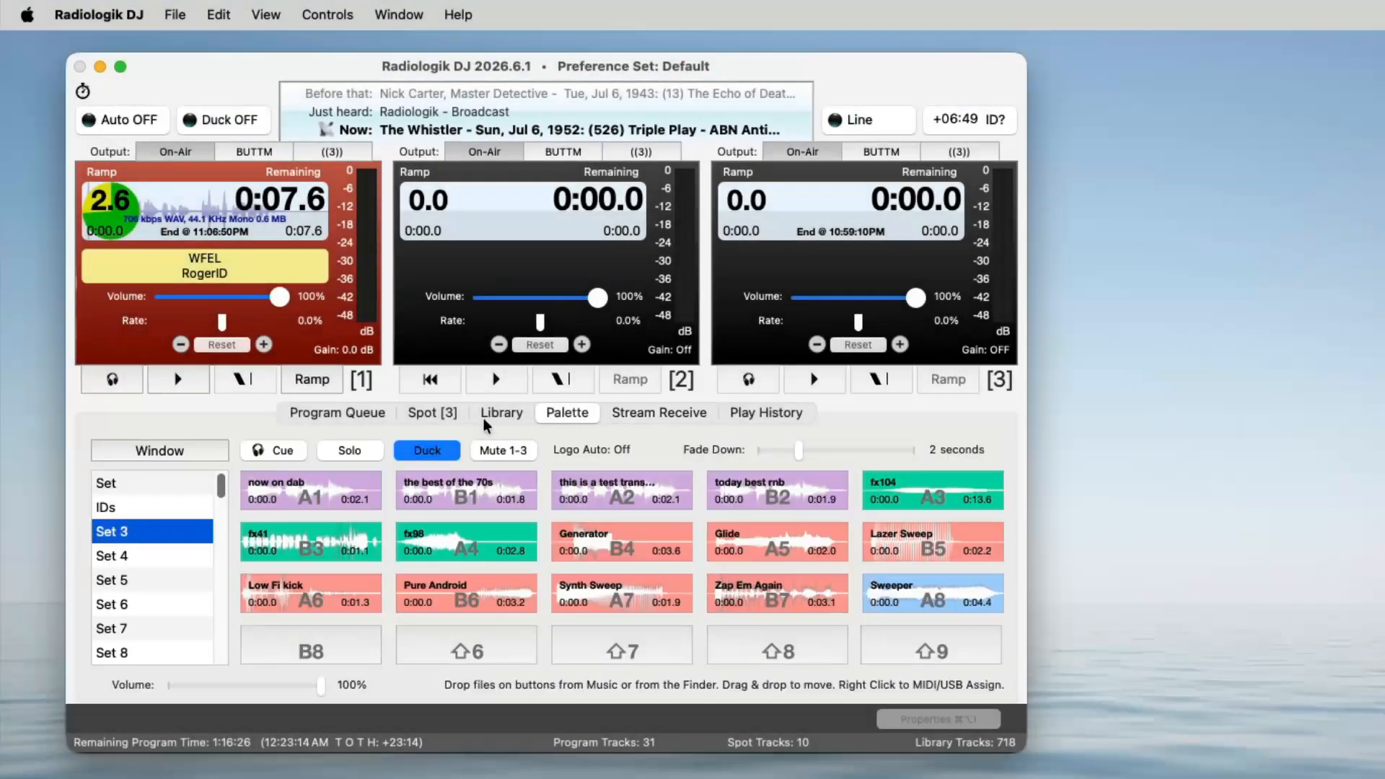
{"action": "left_click", "coordinate": [168, 452]}
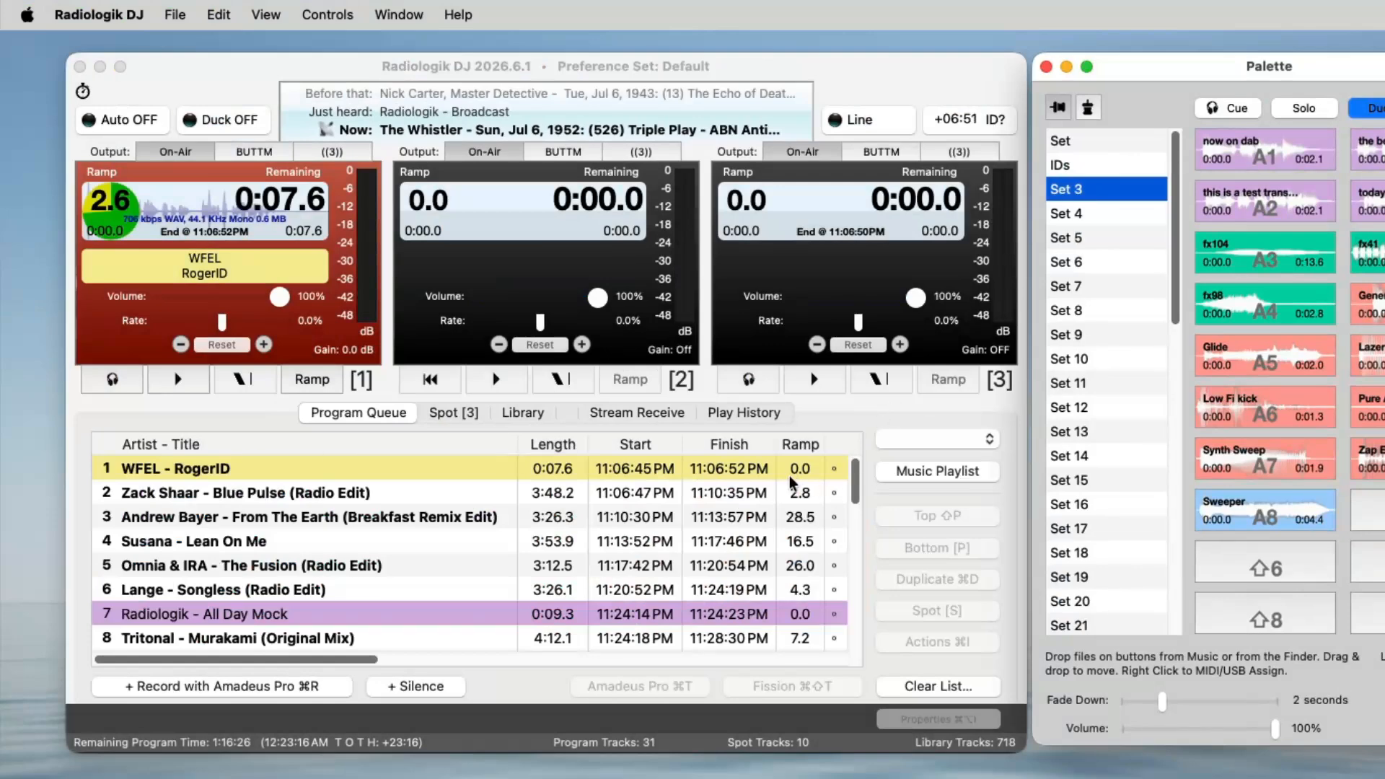
{"action": "left_click", "coordinate": [658, 411]}
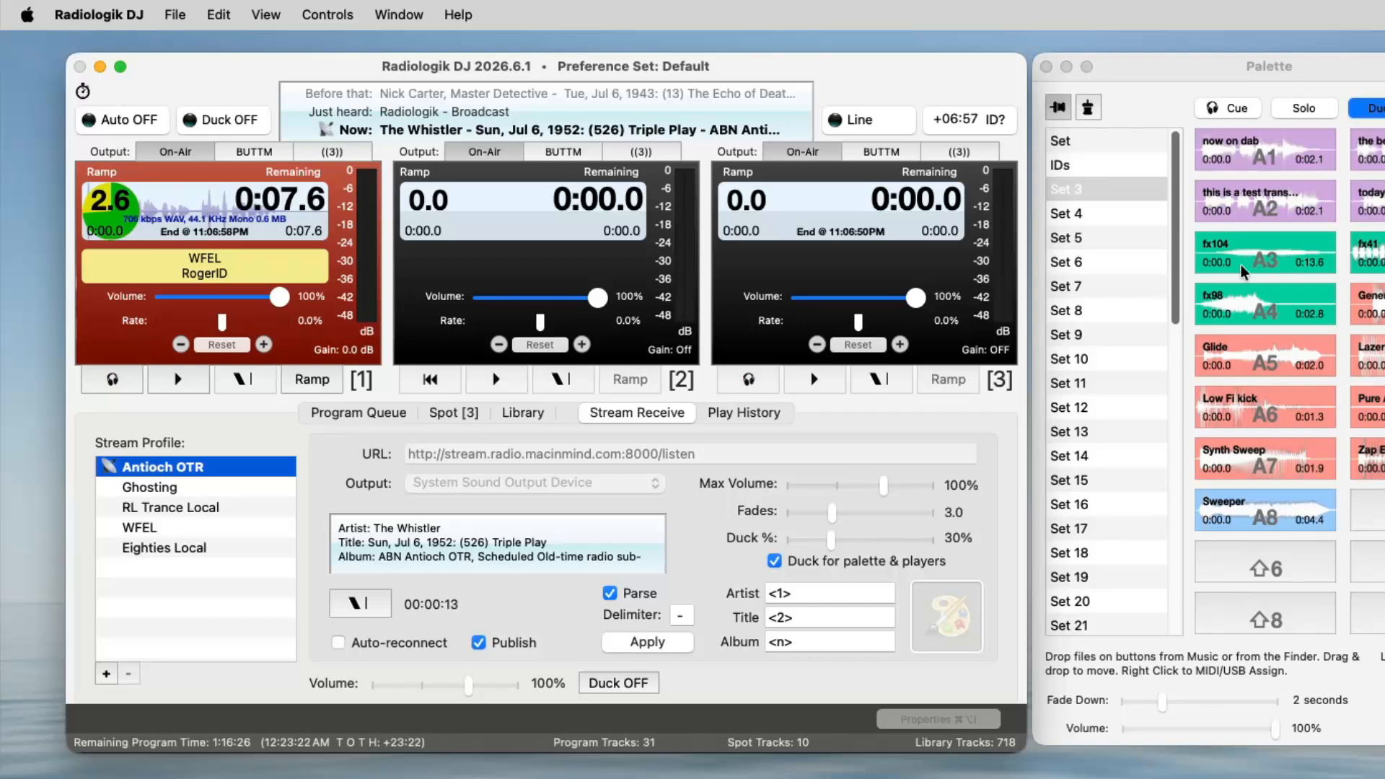
{"action": "left_click", "coordinate": [1233, 350]}
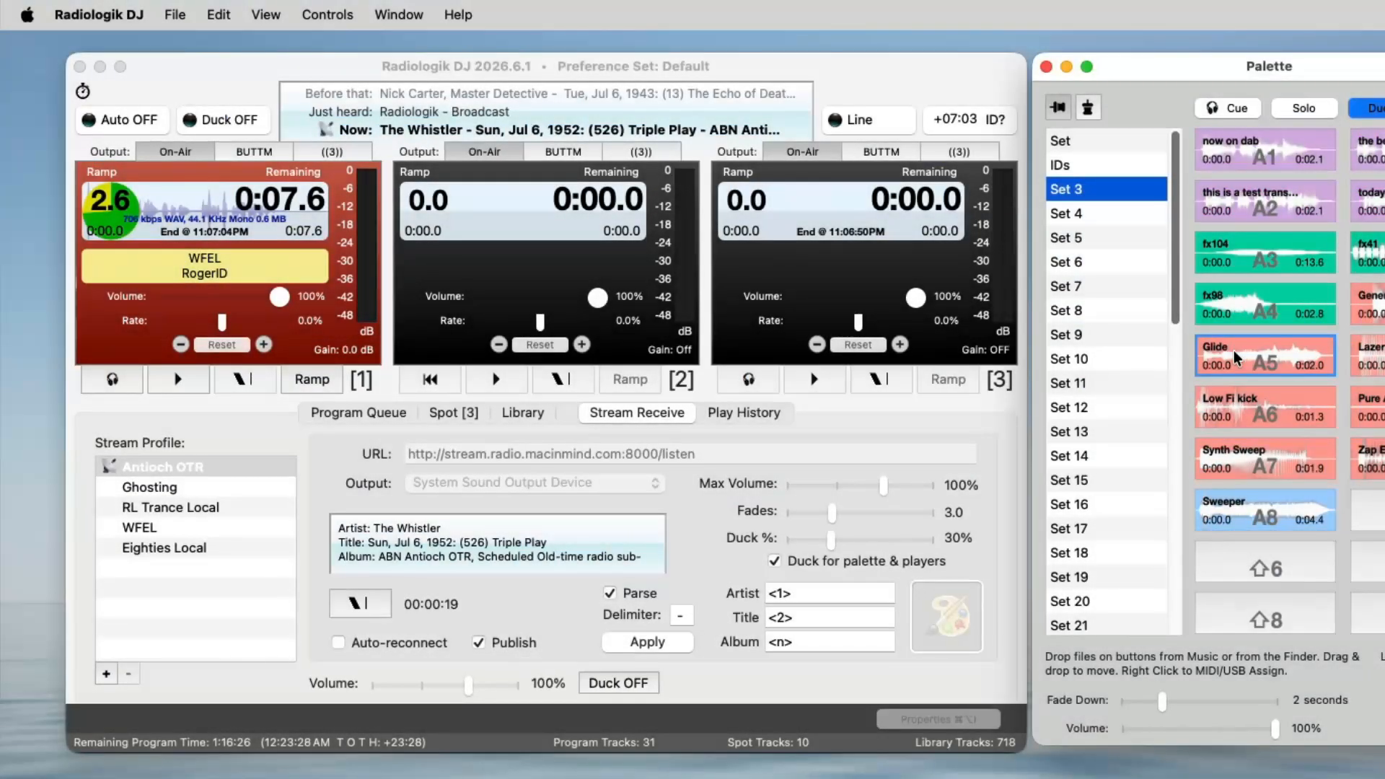
{"action": "left_click", "coordinate": [850, 413]}
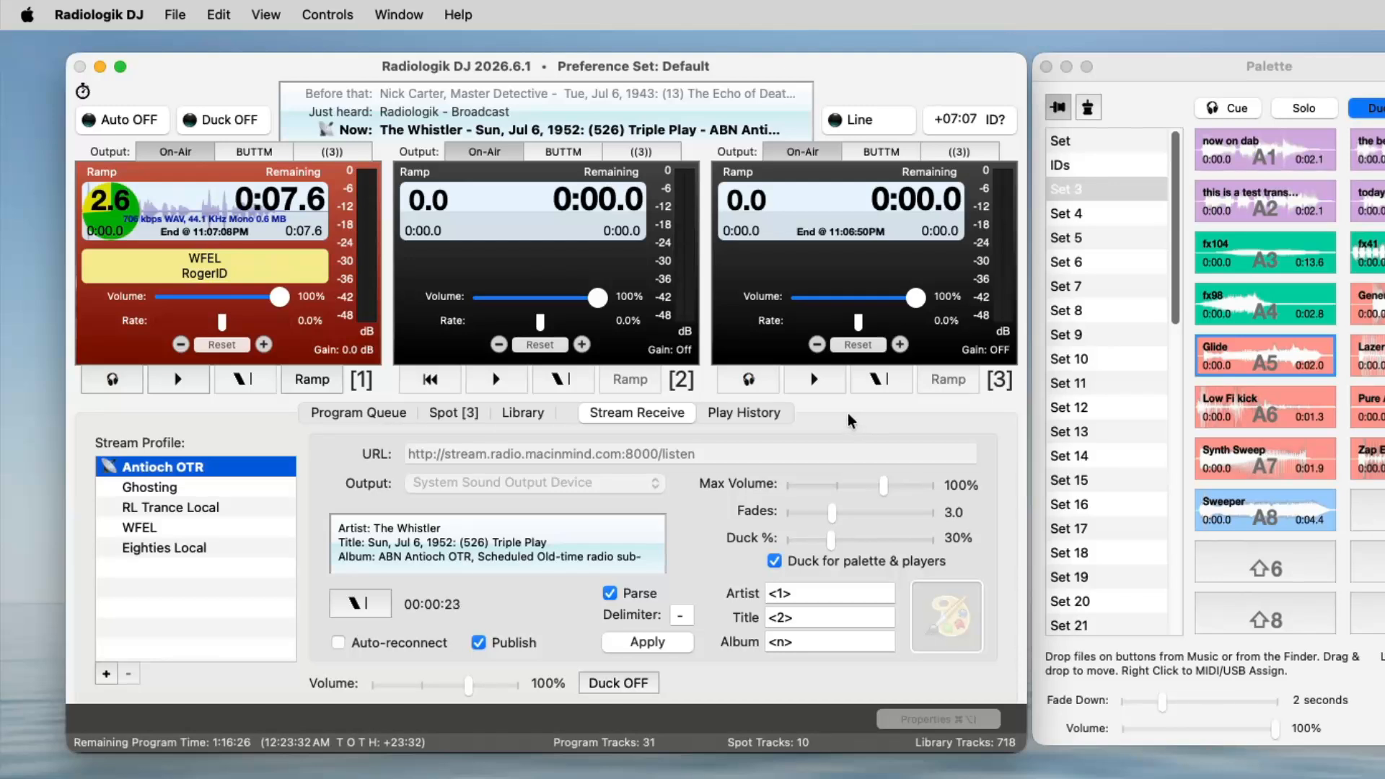
Stop the Antioch OTR stream and start playing the Eighties Local stream profile.
{"action": "left_click", "coordinate": [359, 604]}
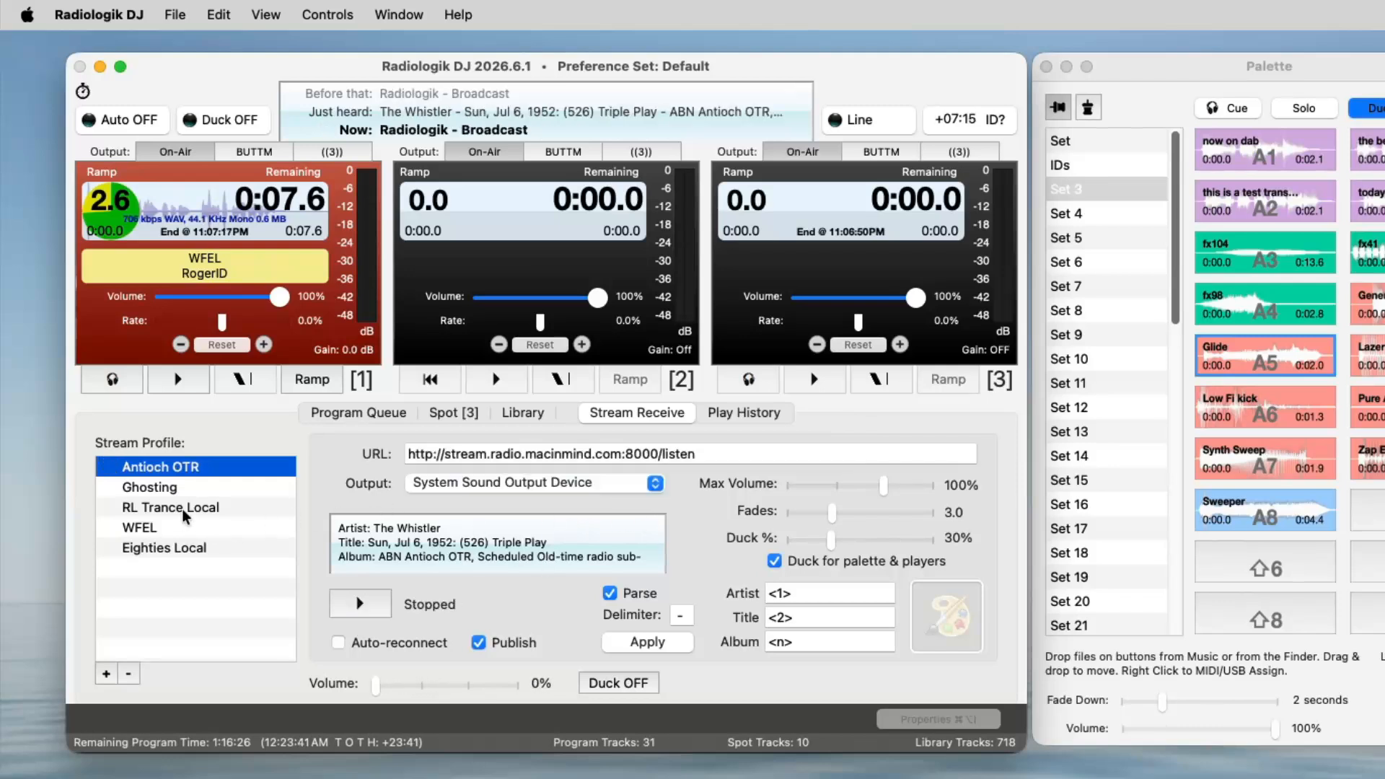
{"action": "left_click", "coordinate": [197, 549]}
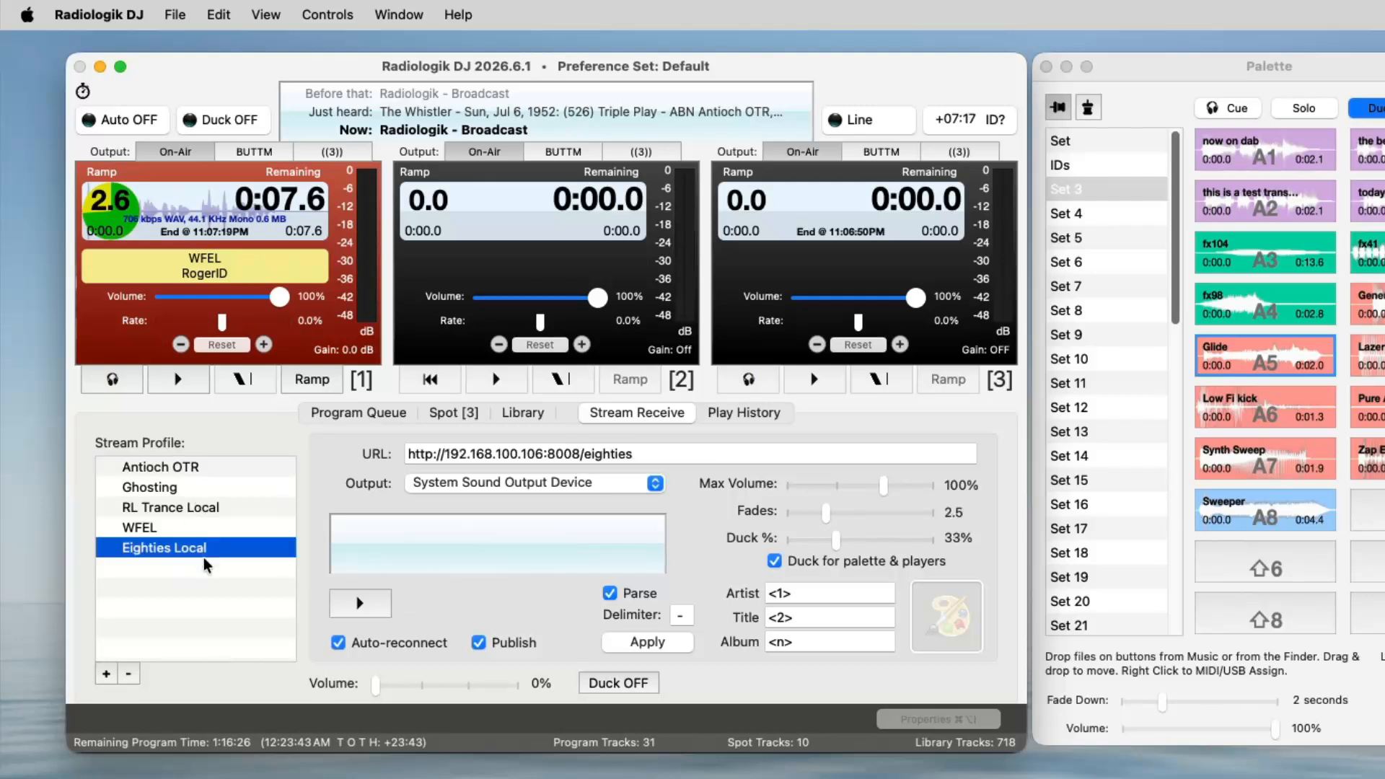
{"action": "left_click", "coordinate": [223, 466]}
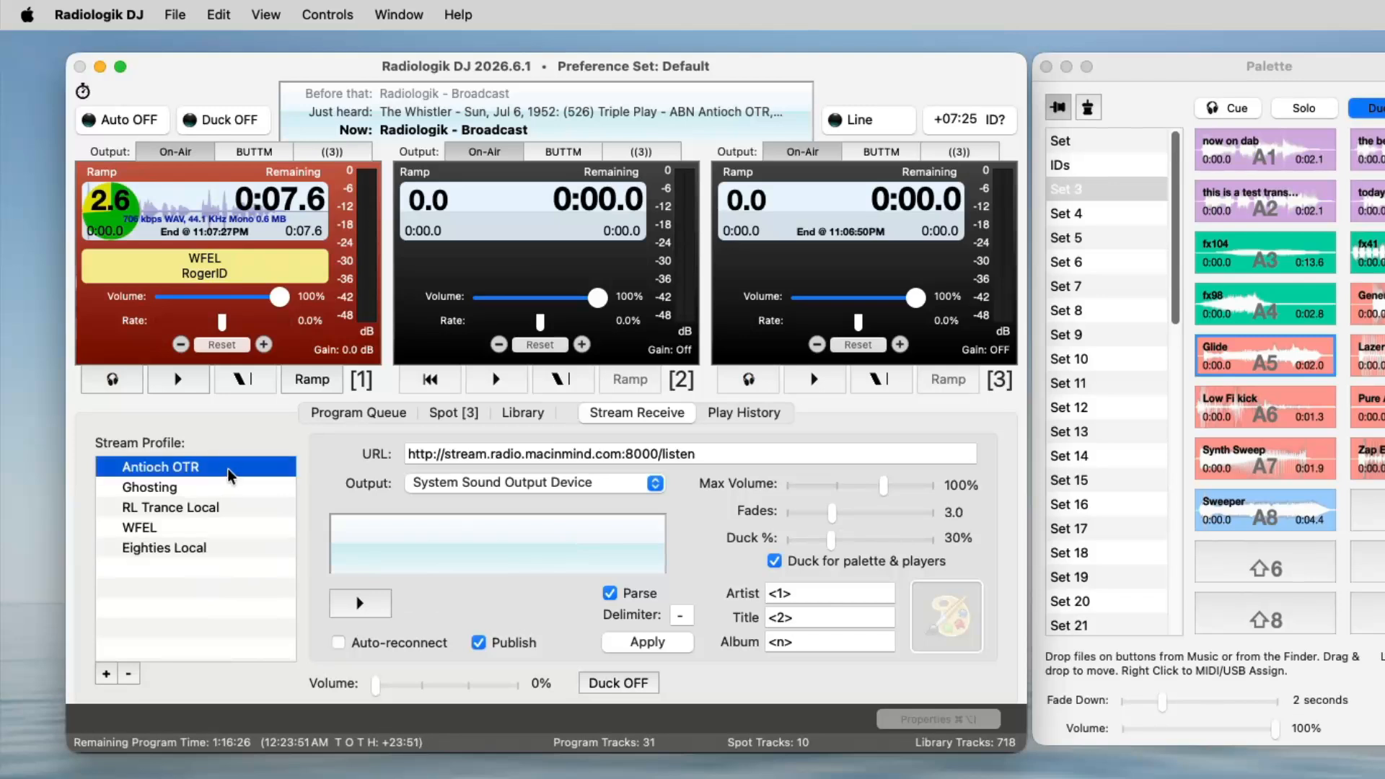
{"action": "left_click", "coordinate": [222, 547]}
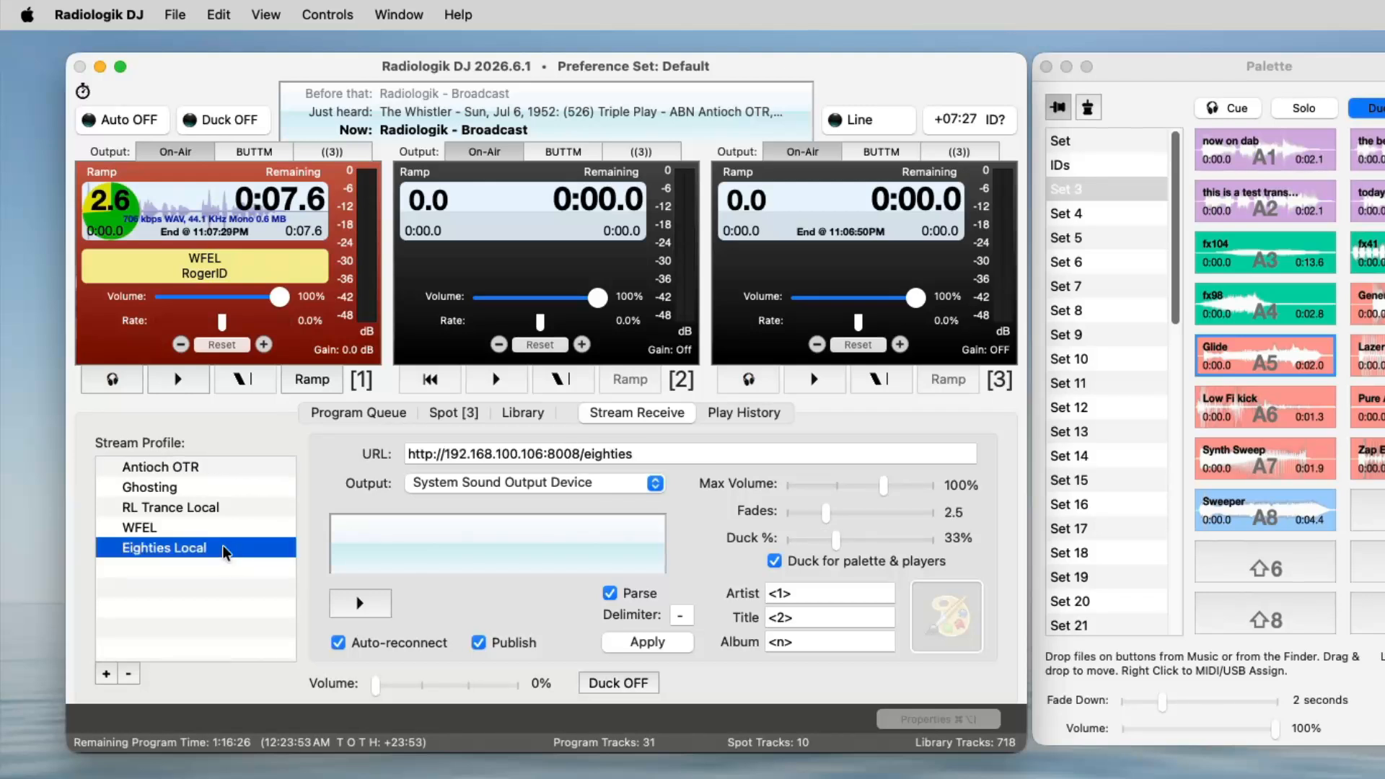
{"action": "left_click", "coordinate": [358, 601]}
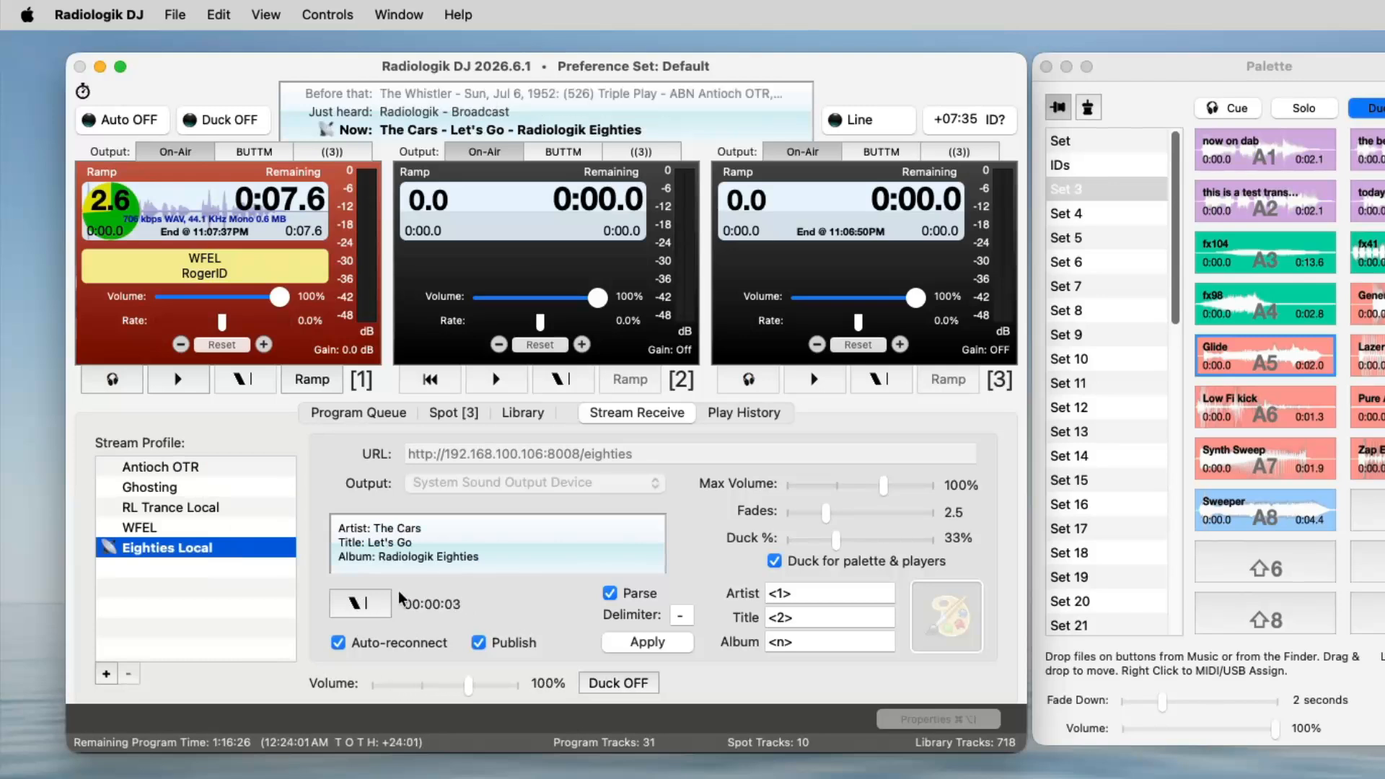
Switch playback from Eighties Local to the Antioch OTR stream and stop it again.
{"action": "left_click", "coordinate": [209, 467]}
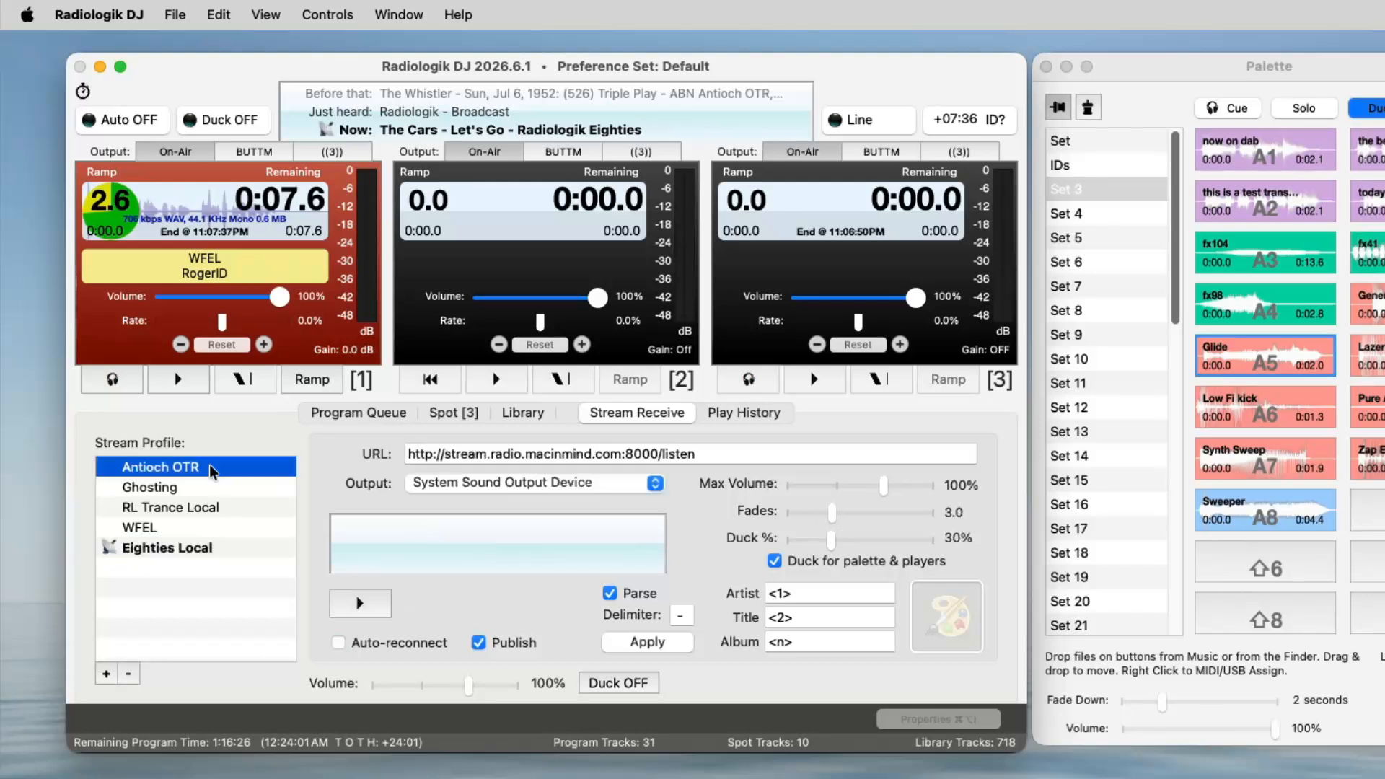
{"action": "left_click", "coordinate": [371, 607]}
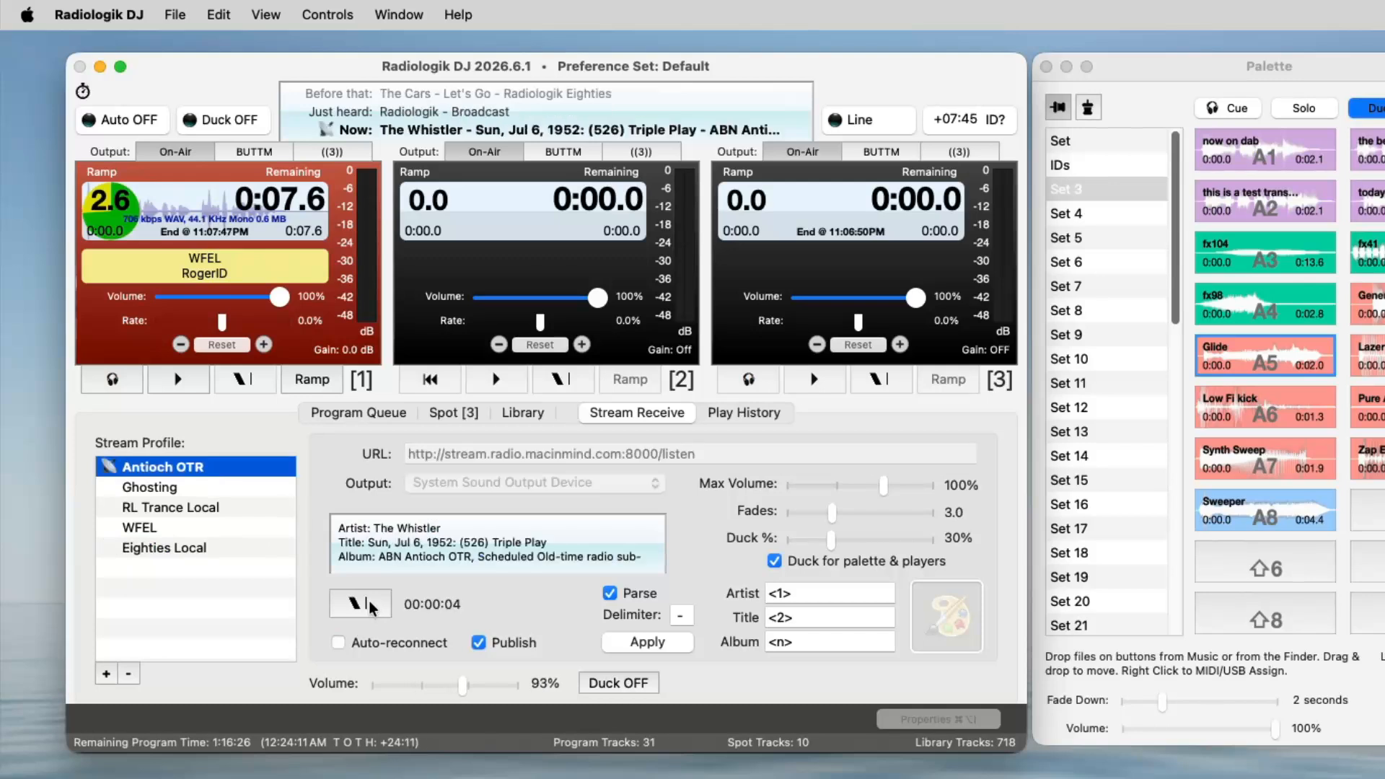
{"action": "left_click", "coordinate": [372, 606]}
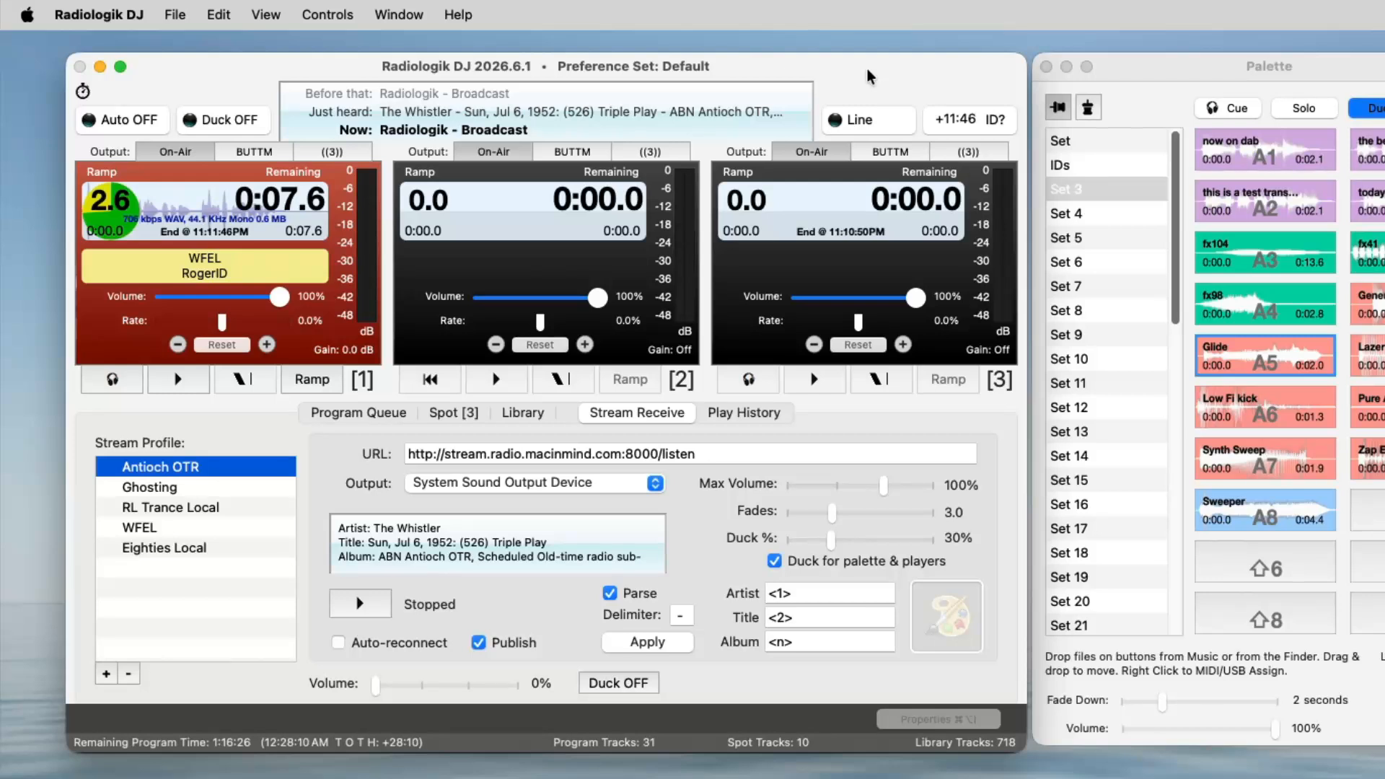
Try the Line In On and Off actions on the queued track From The Earth, widening the main window to show the Actions column.
{"action": "left_click", "coordinate": [371, 411]}
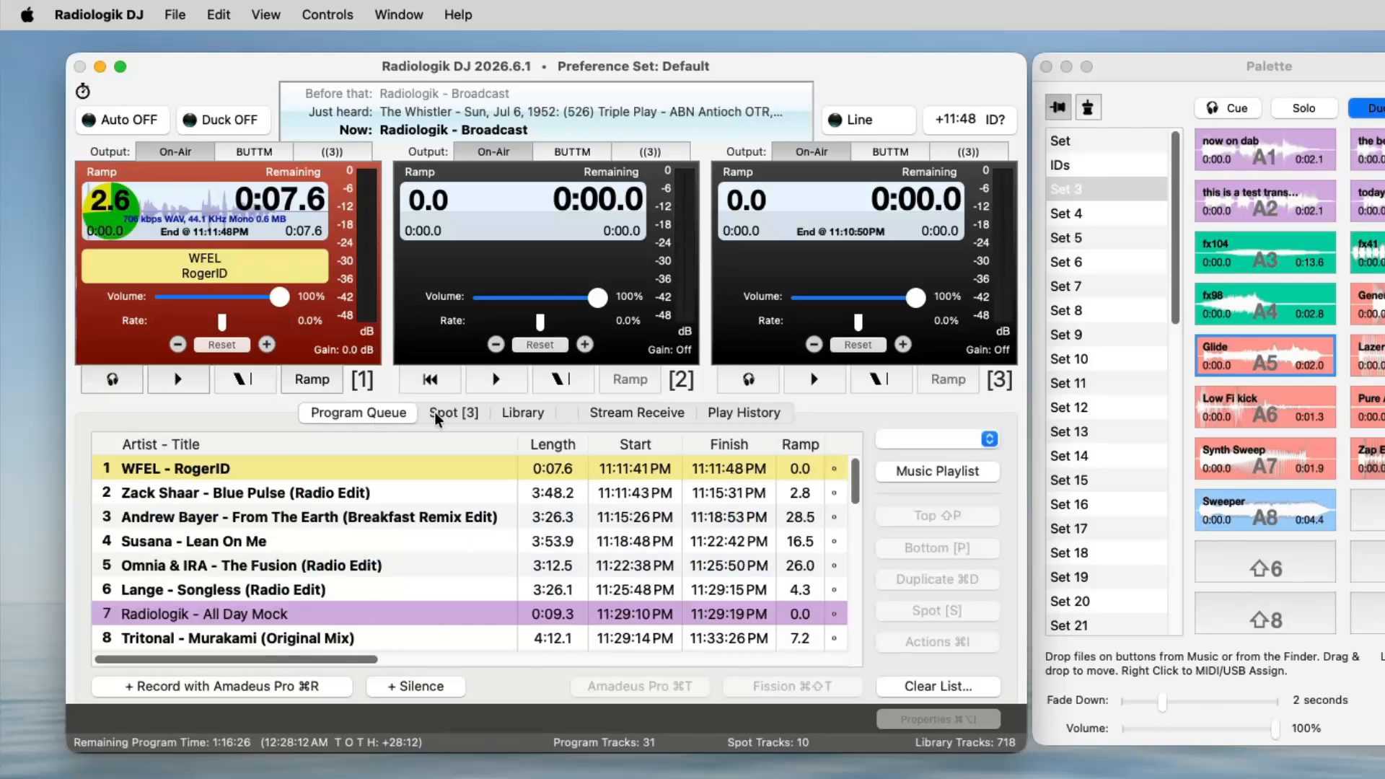
{"action": "left_click", "coordinate": [378, 518]}
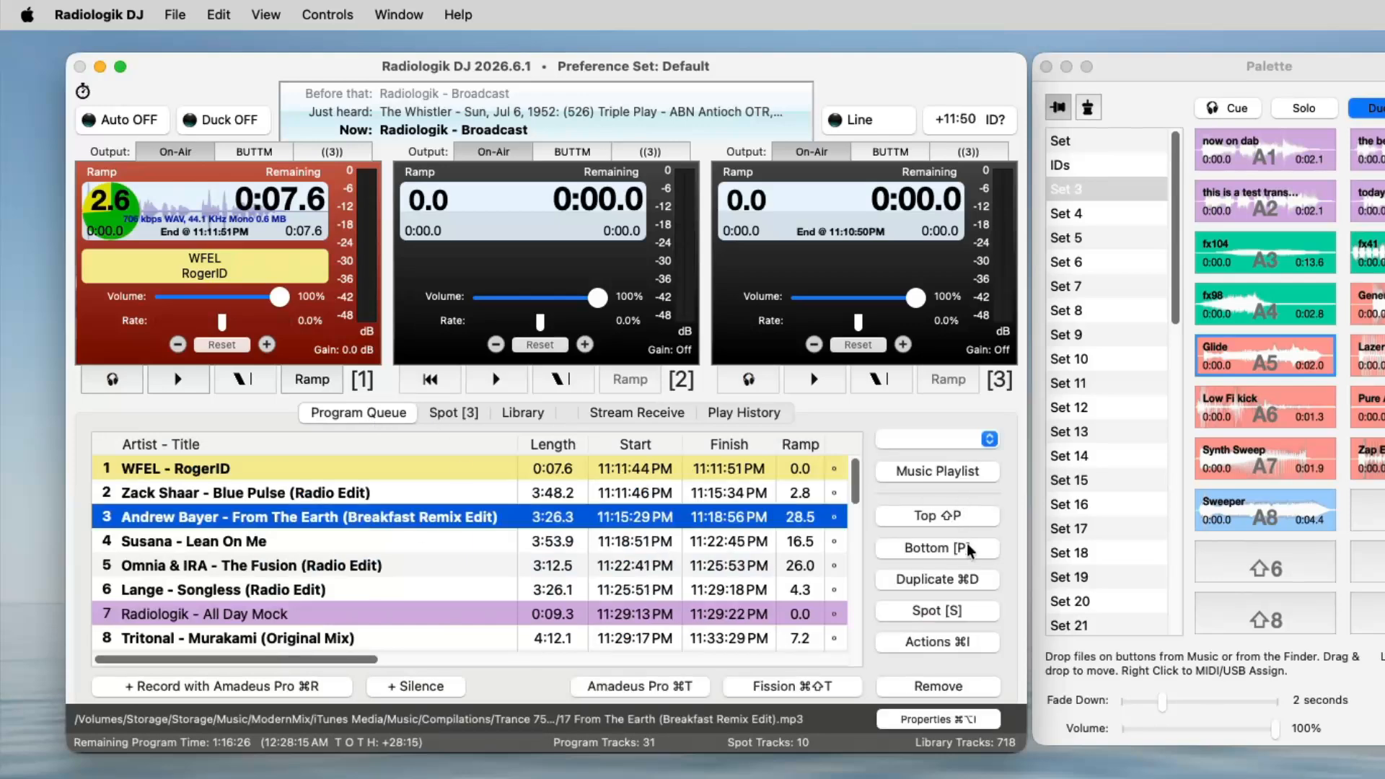
{"action": "left_click", "coordinate": [961, 640]}
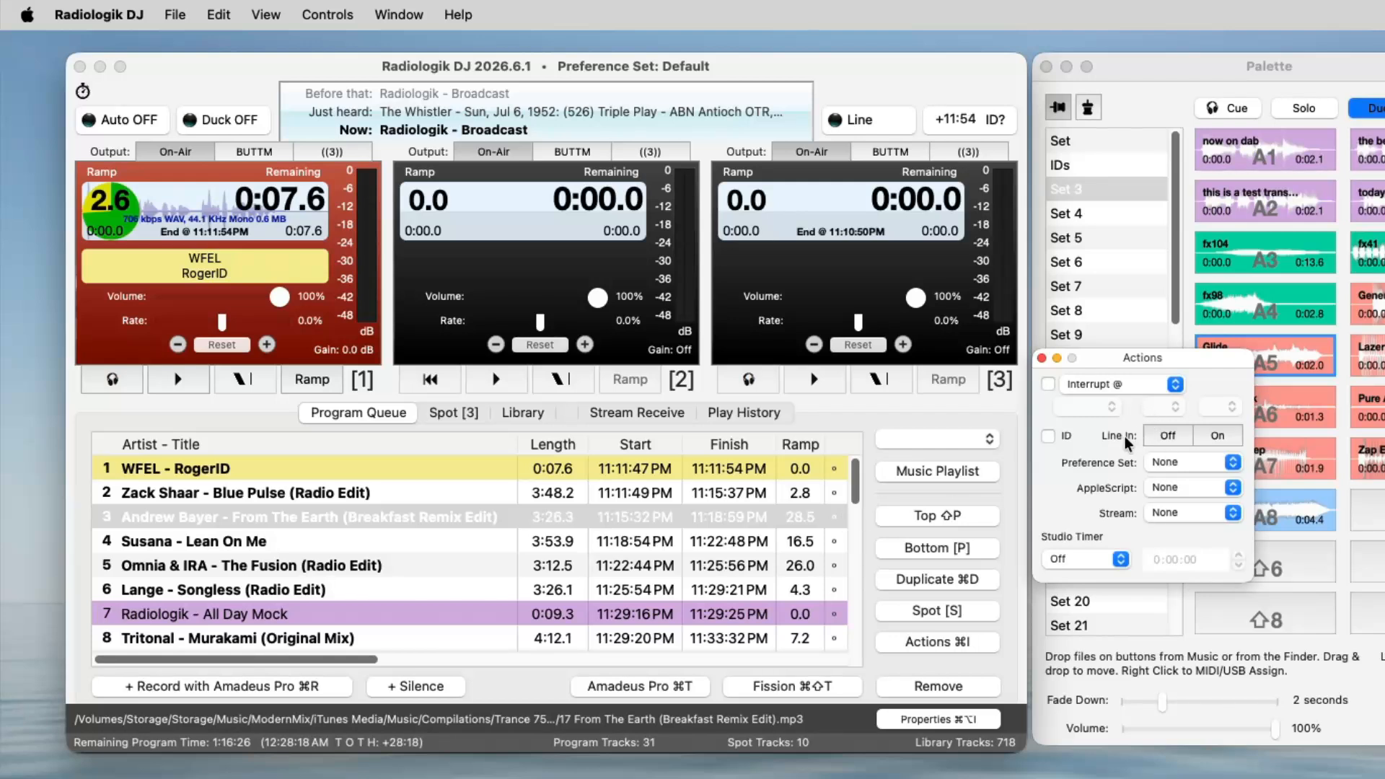
{"action": "left_click", "coordinate": [1217, 435]}
{"action": "left_click_drag", "start_coordinate": [1024, 750], "coordinate": [1170, 754]}
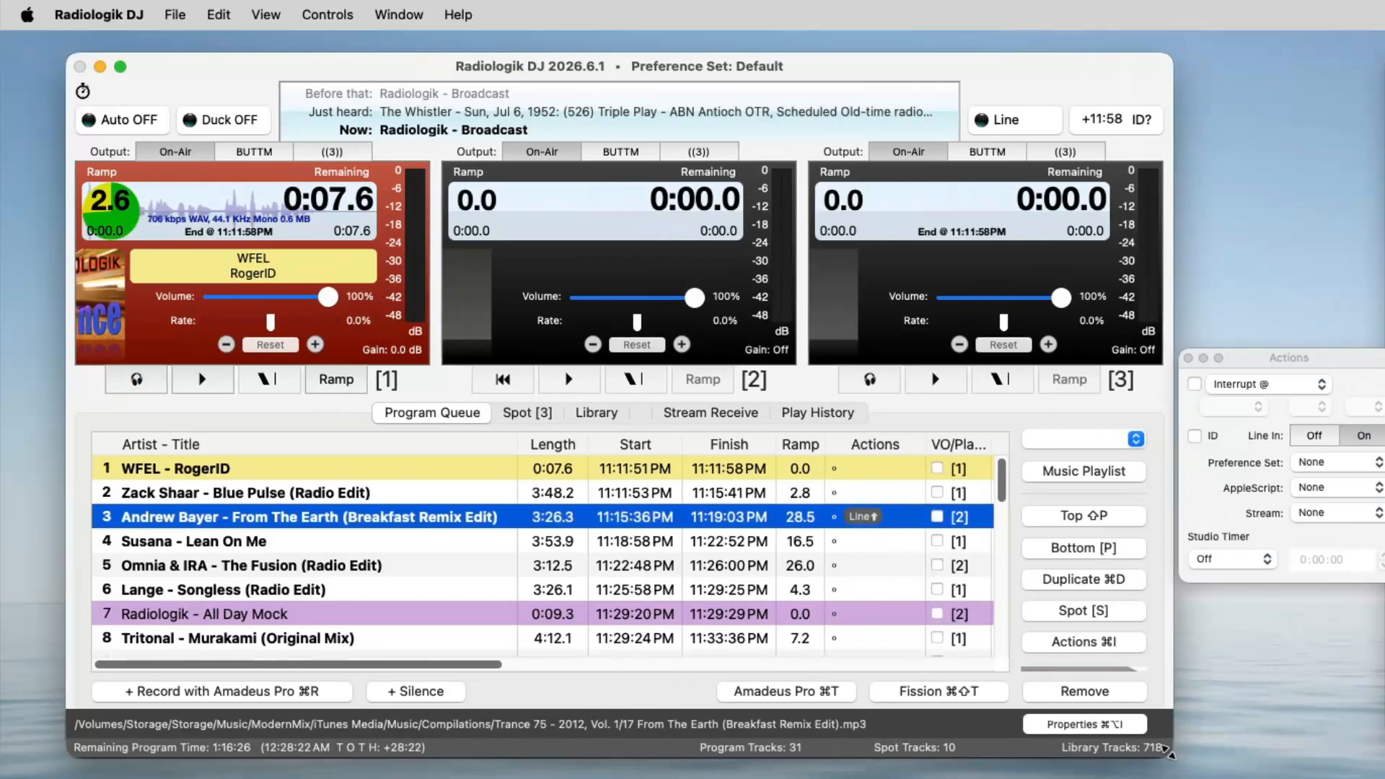
{"action": "left_click", "coordinate": [1323, 435]}
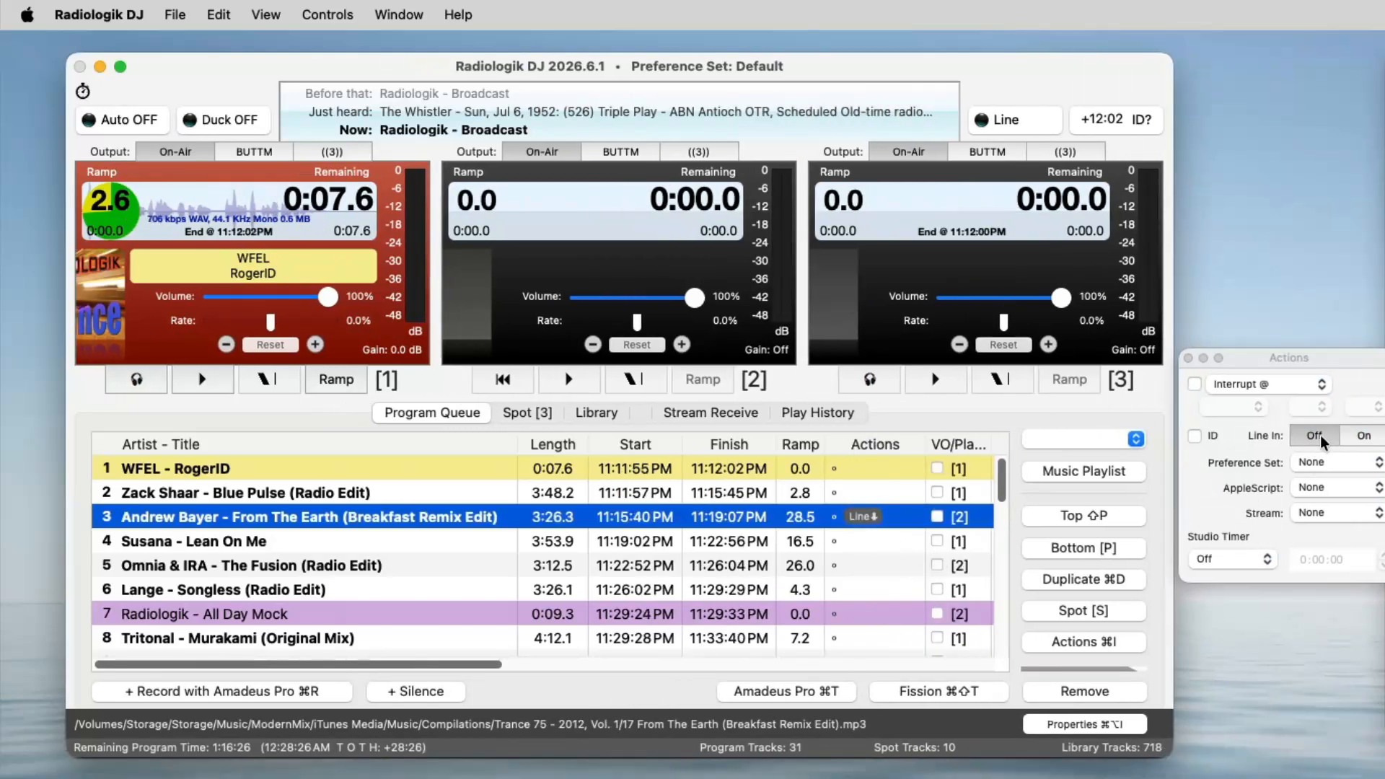
{"action": "left_click", "coordinate": [1187, 359]}
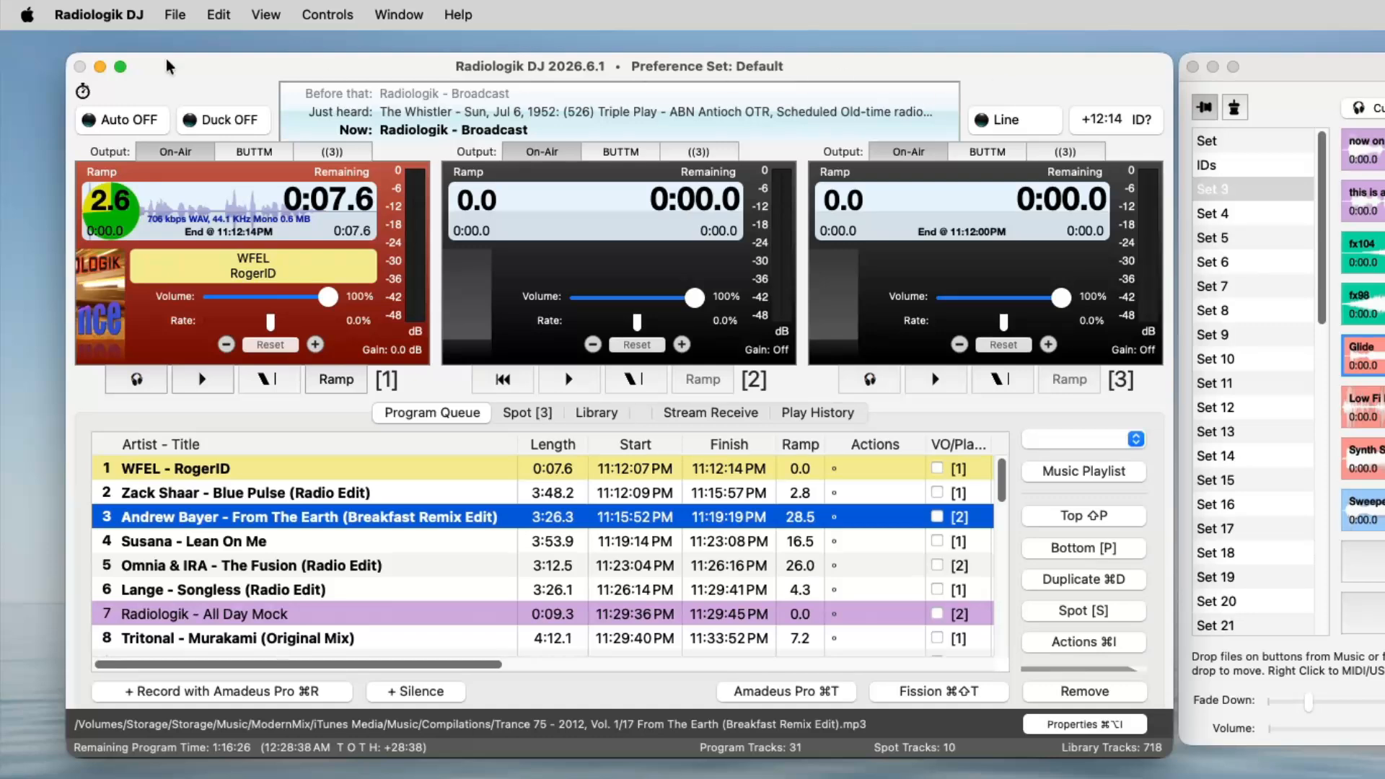
Examine the available Line In devices in the audio settings and the Line In fade and ducking options in the general settings.
{"action": "left_click", "coordinate": [99, 14]}
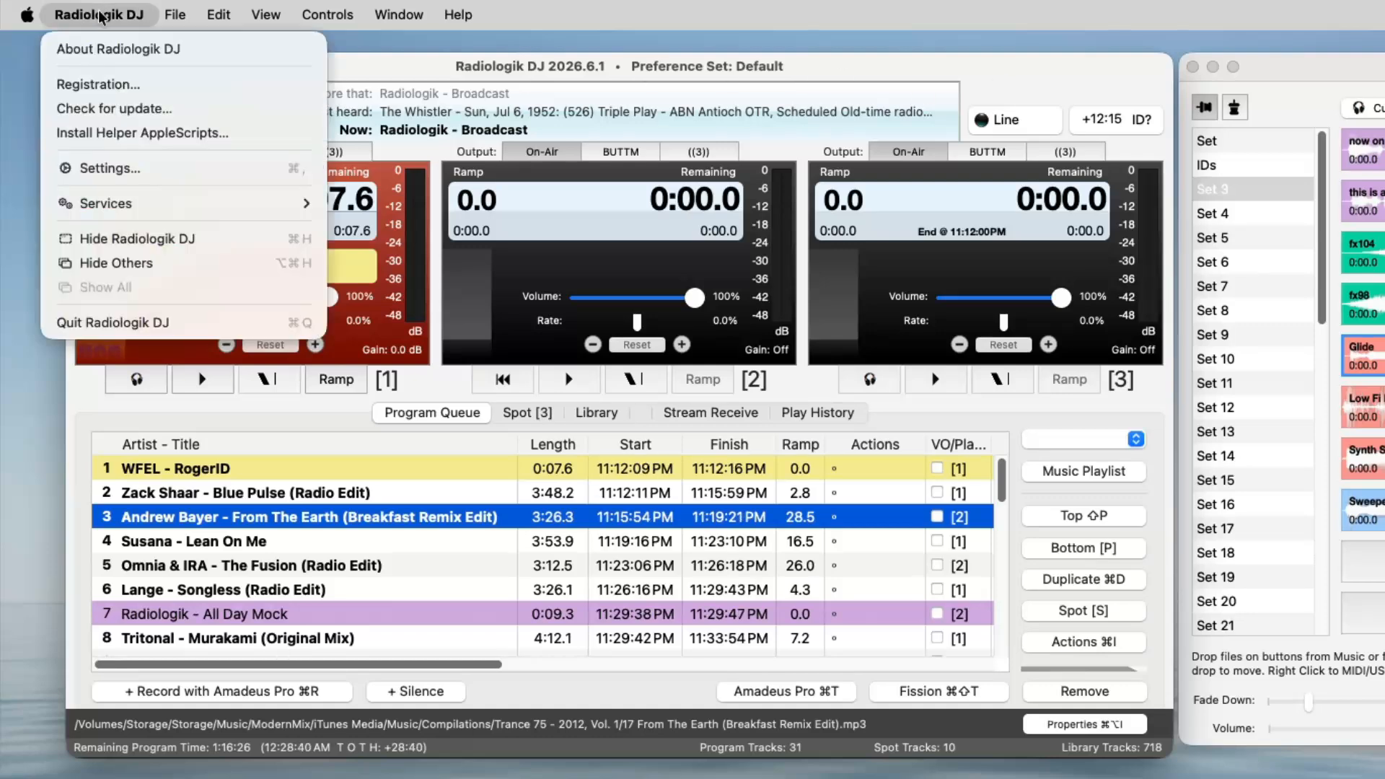
{"action": "left_click", "coordinate": [165, 170]}
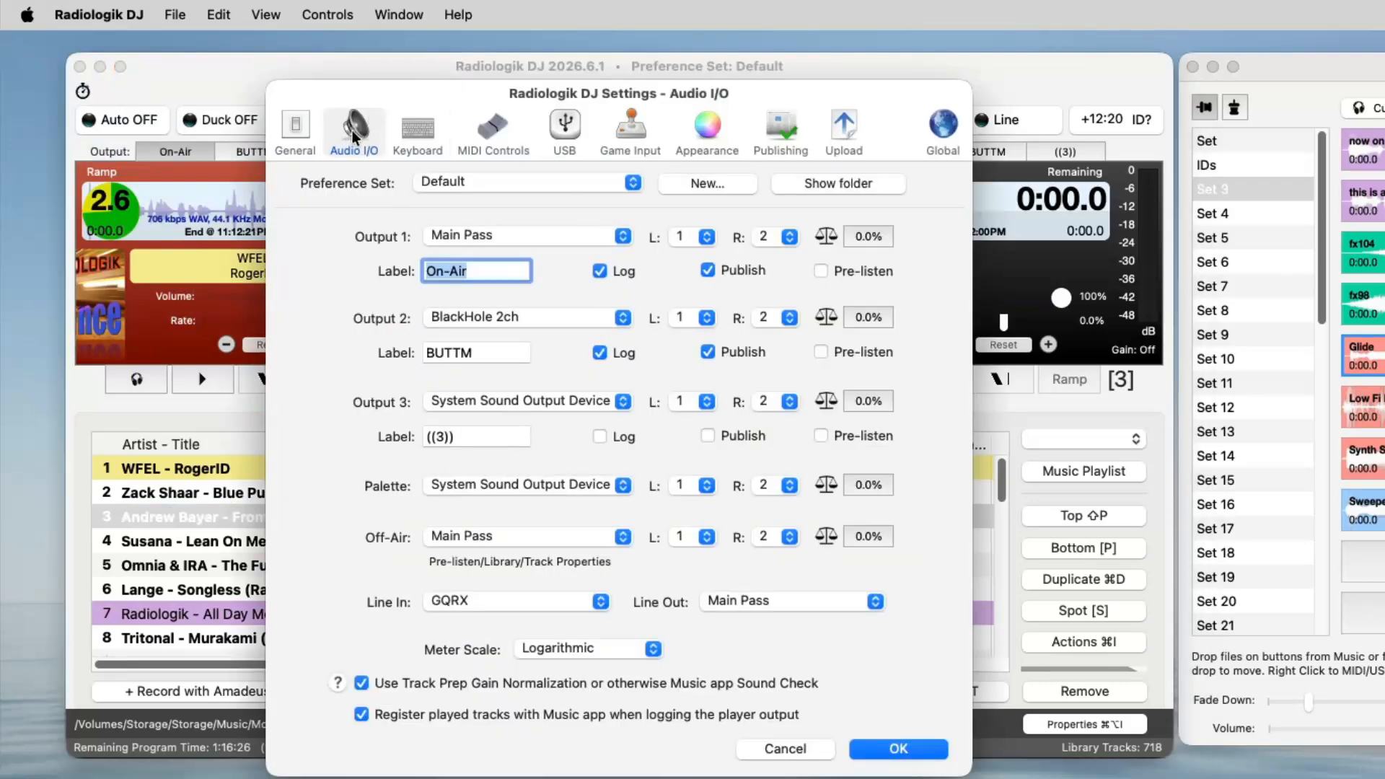
{"action": "left_click", "coordinate": [548, 600]}
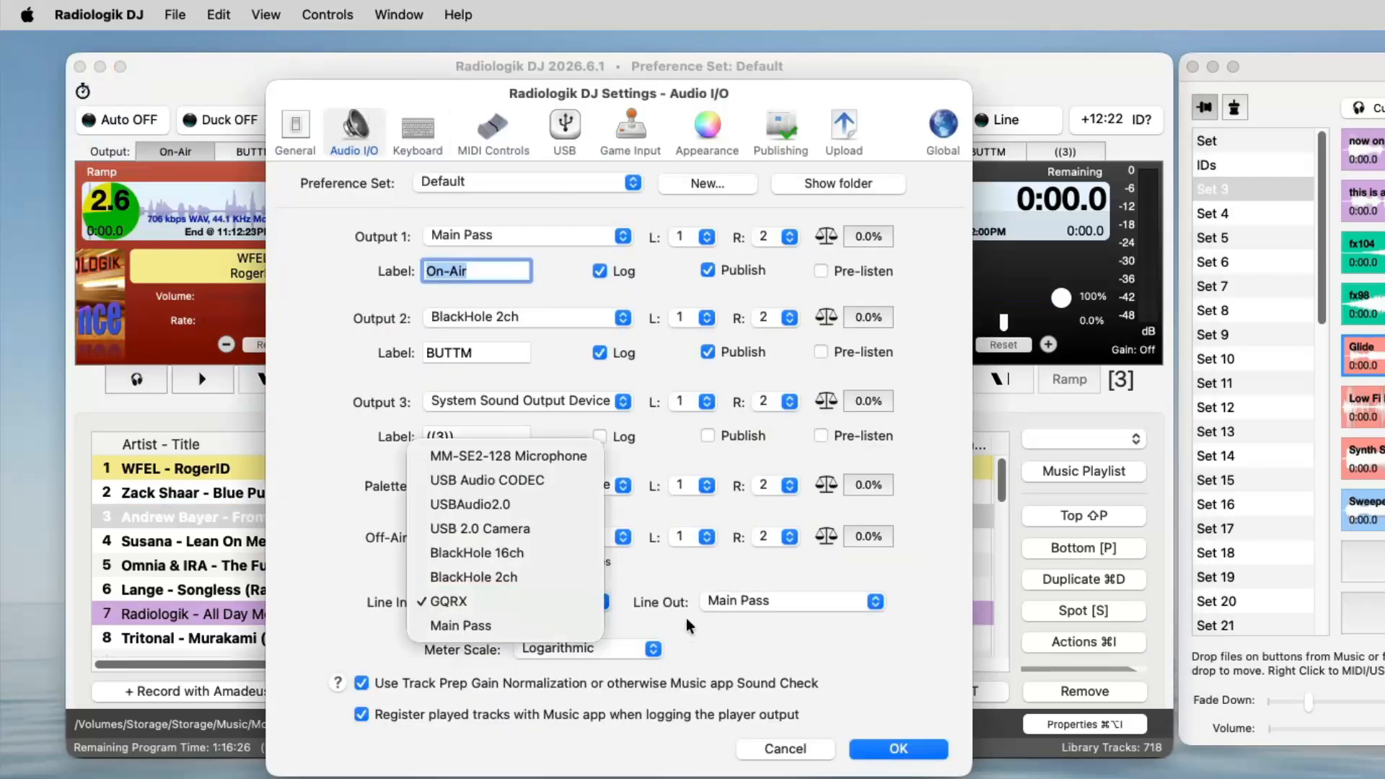
{"action": "left_click", "coordinate": [686, 617]}
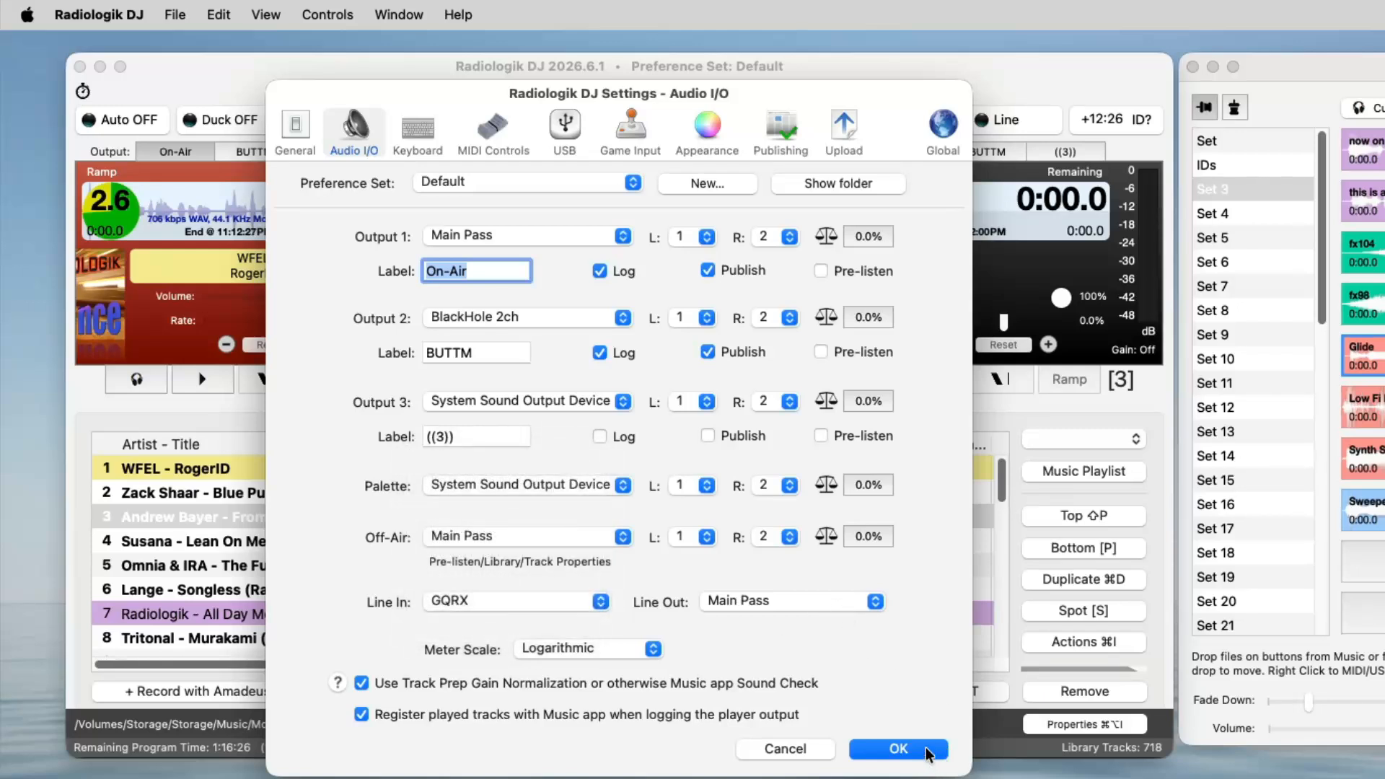
{"action": "left_click", "coordinate": [305, 137]}
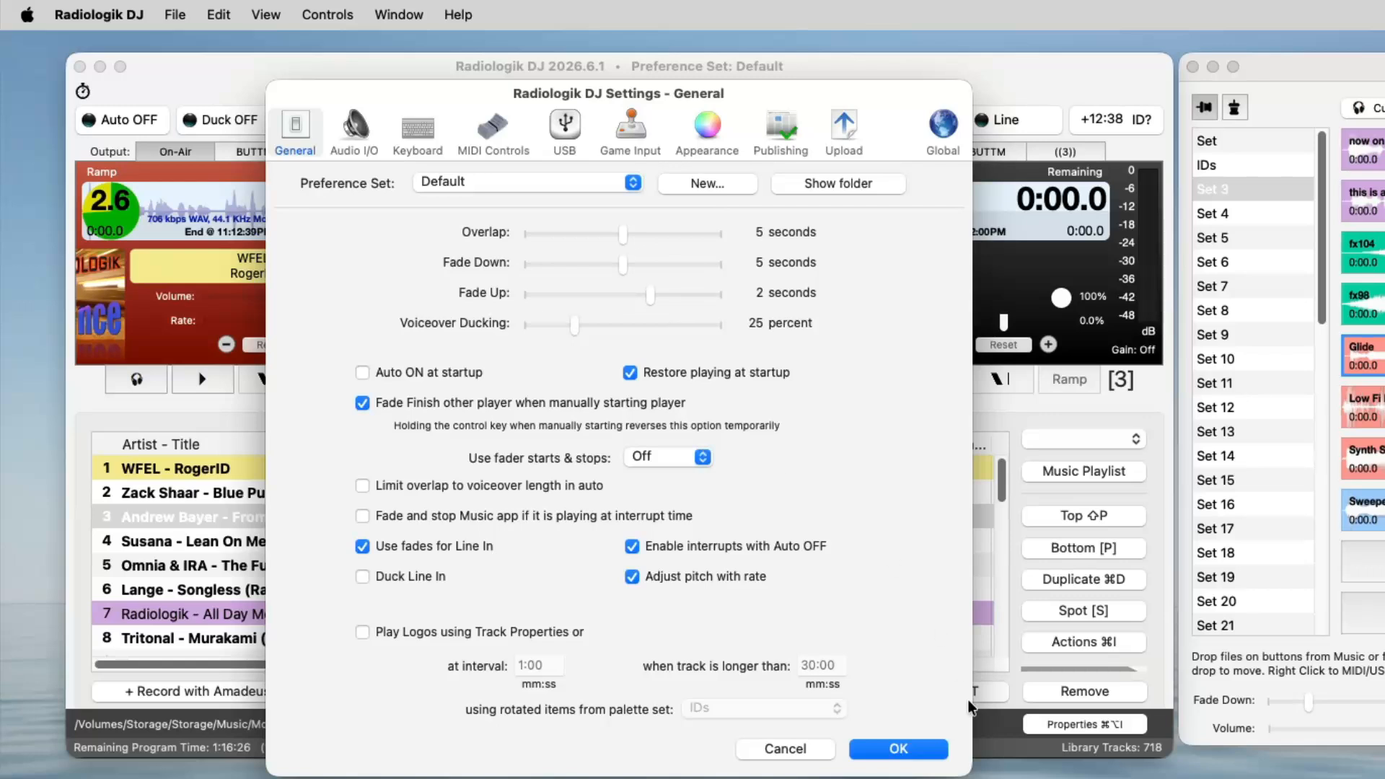
{"action": "left_click", "coordinate": [898, 749]}
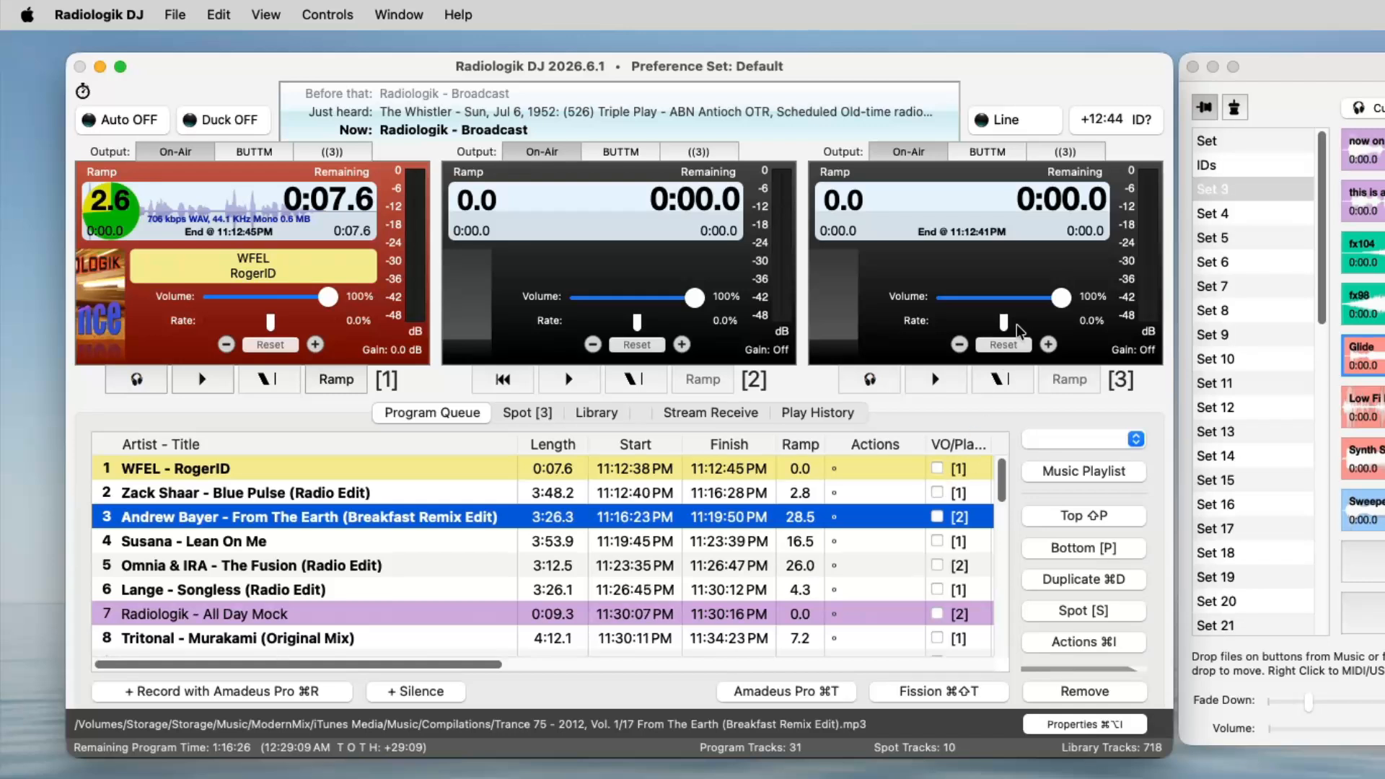
Turn on the live Line input in the main window.
{"action": "left_click", "coordinate": [1019, 115]}
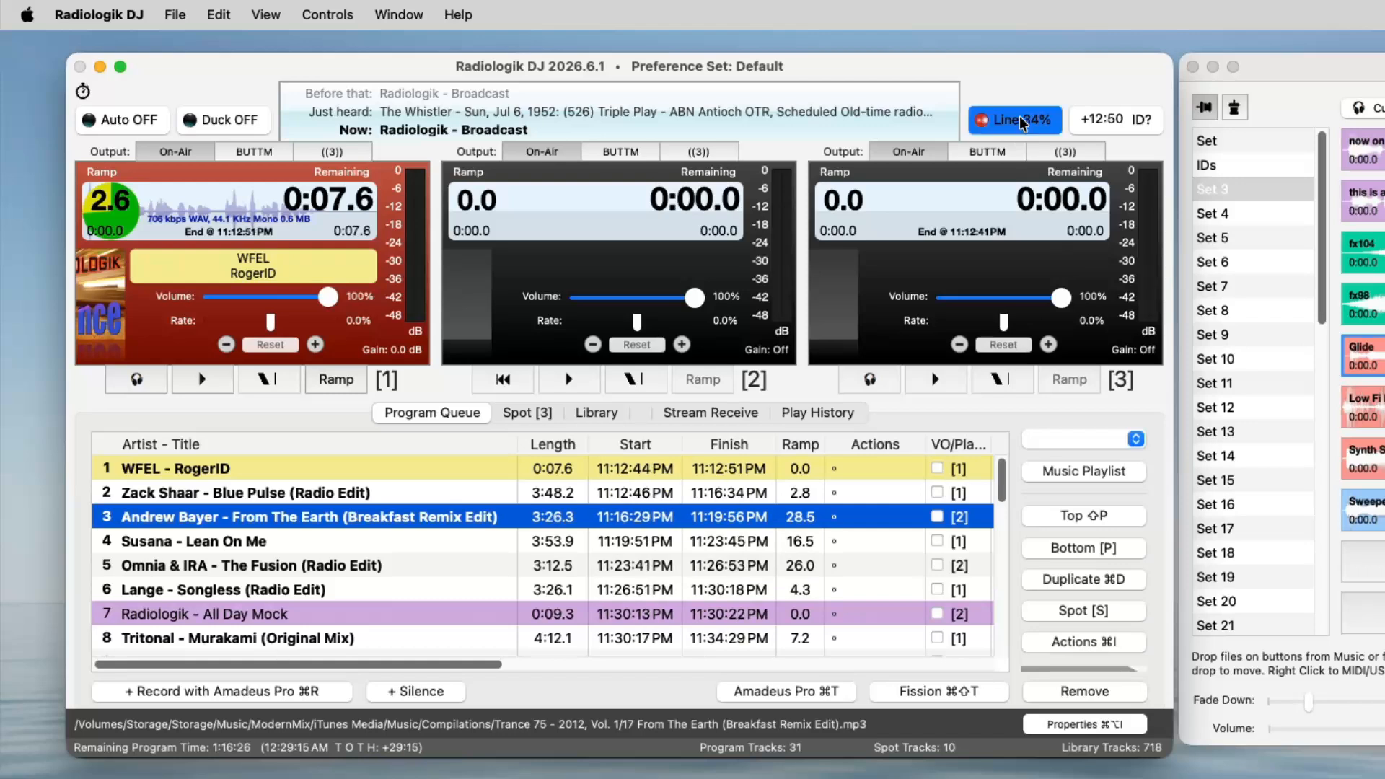